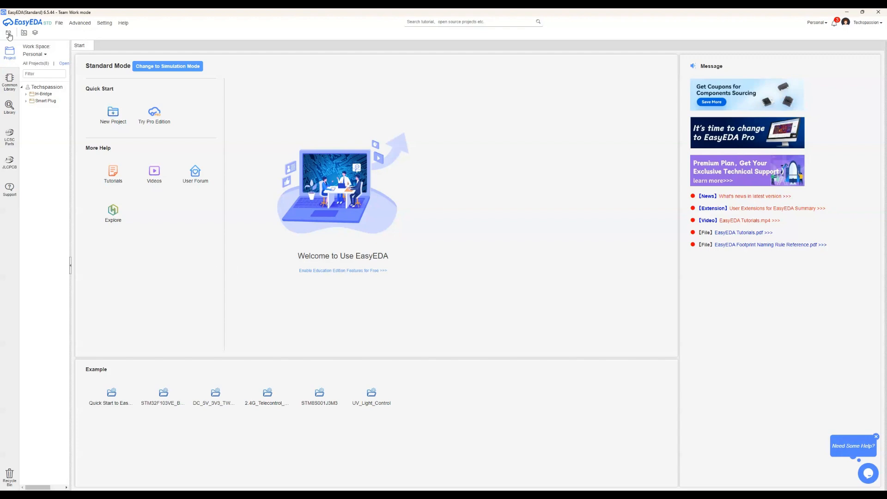
Create a new project titled "YouTube Demo" without a description
click(113, 117)
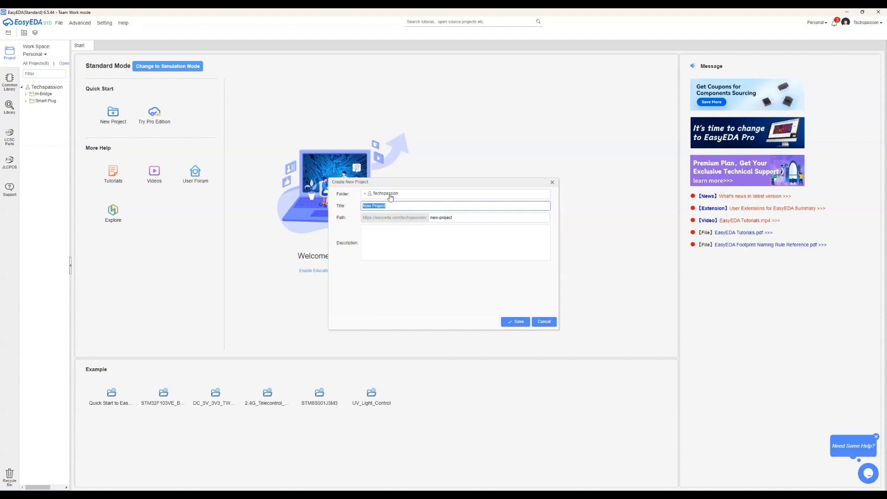
text(YouTube Demo)
click(427, 239)
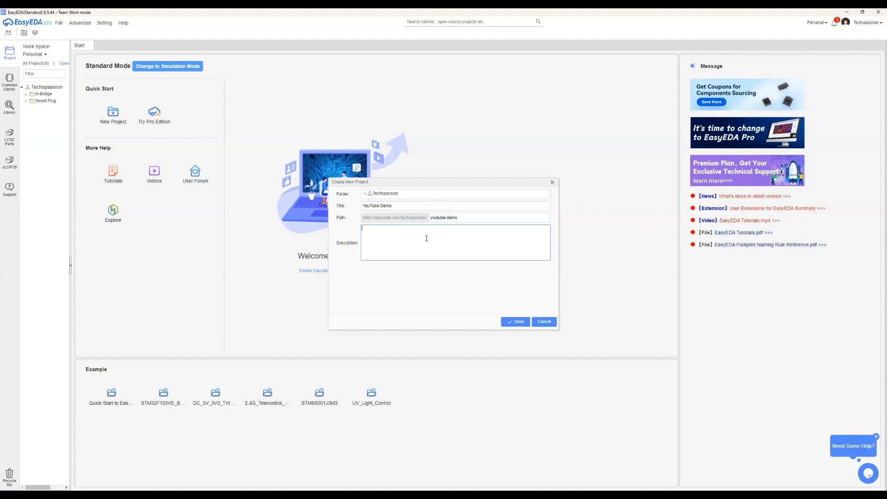
click(518, 322)
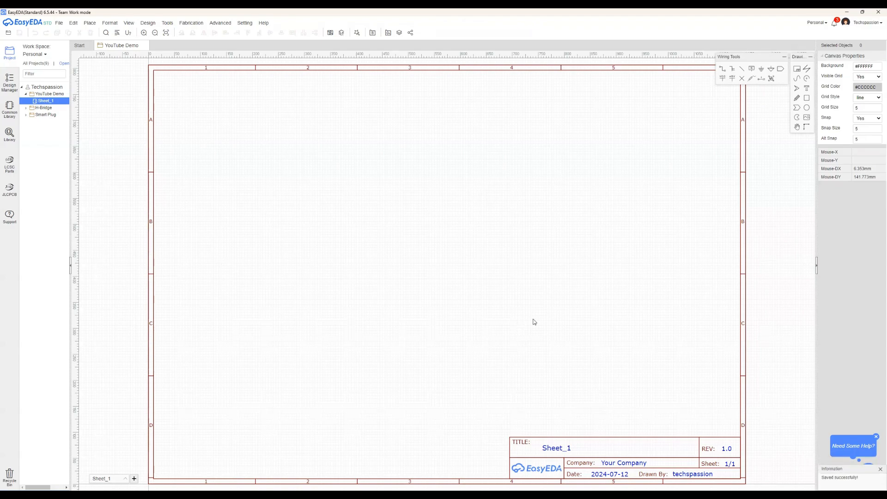
Place one 1k resistor from the common library in the upper middle of the schematic sheet
scroll(674, 350, down, 2)
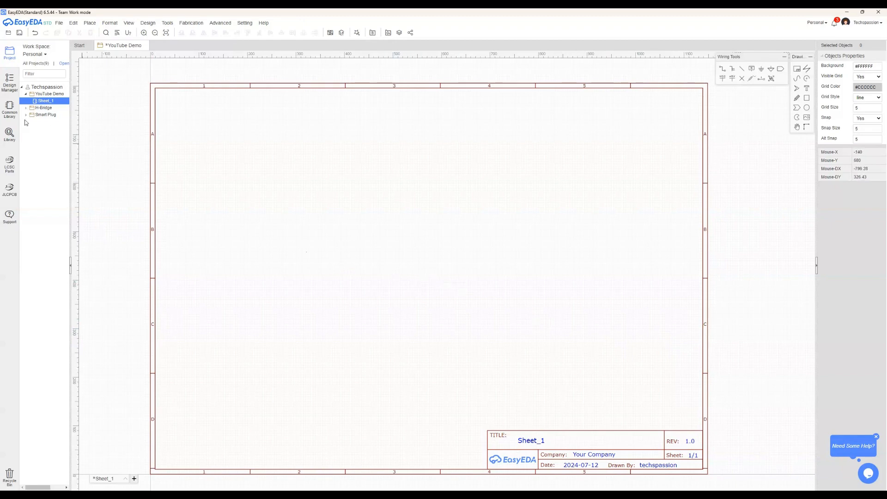
click(8, 119)
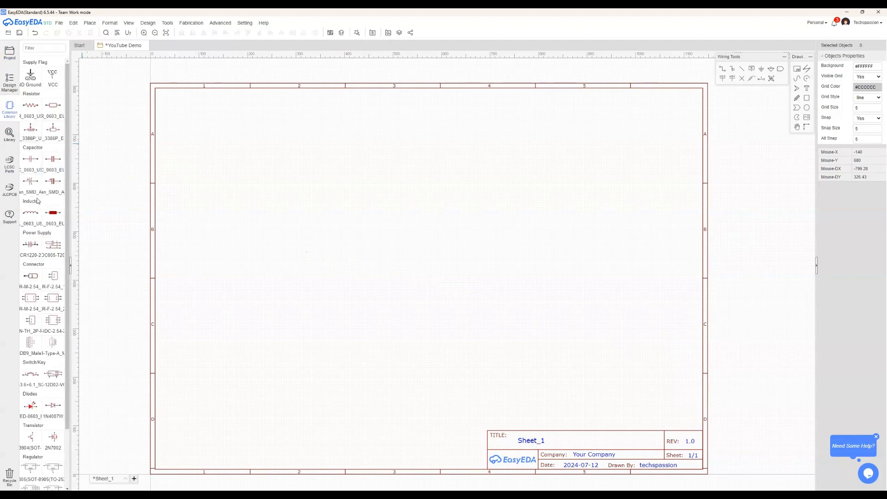
click(30, 107)
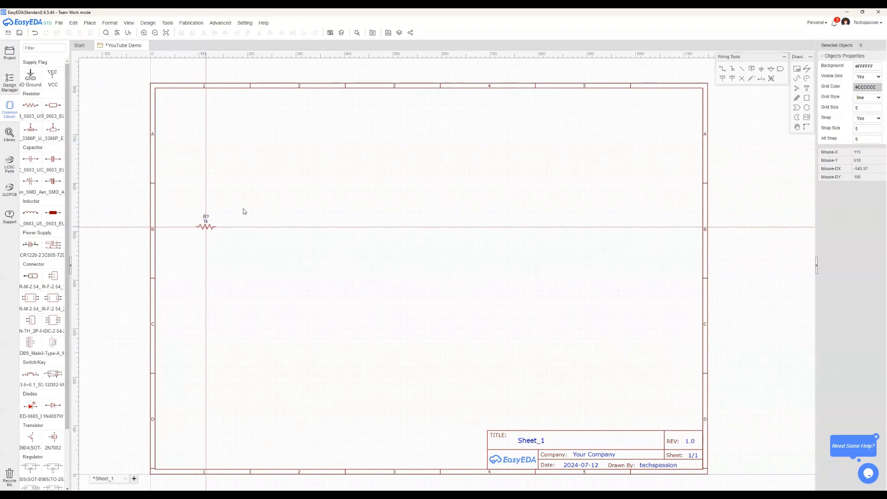
click(383, 198)
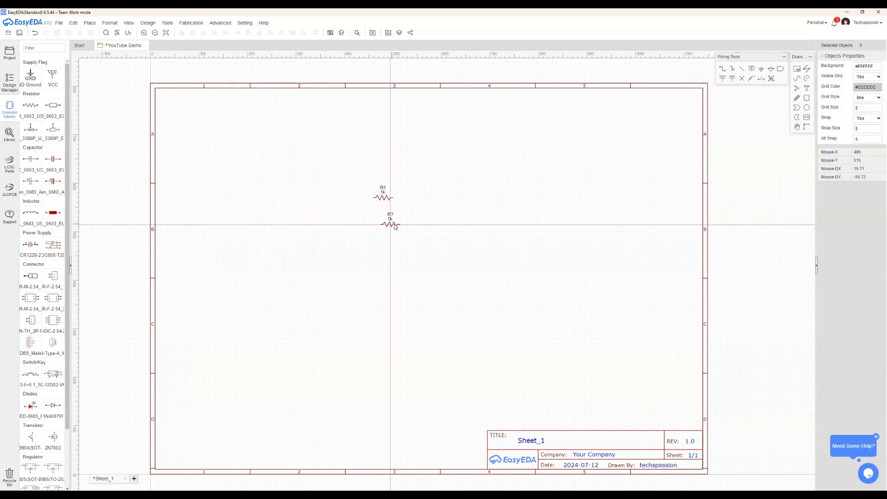
key(Escape)
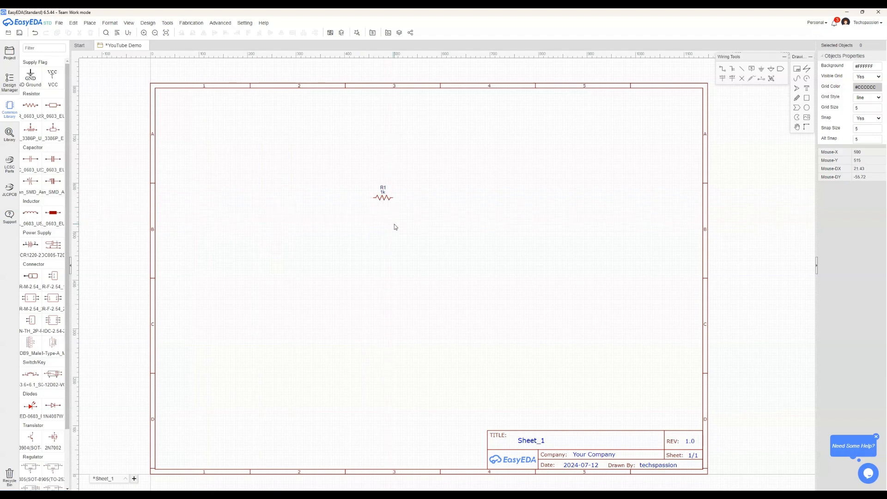
Place a GND flag below the resistor and a VCC flag beside it
click(31, 78)
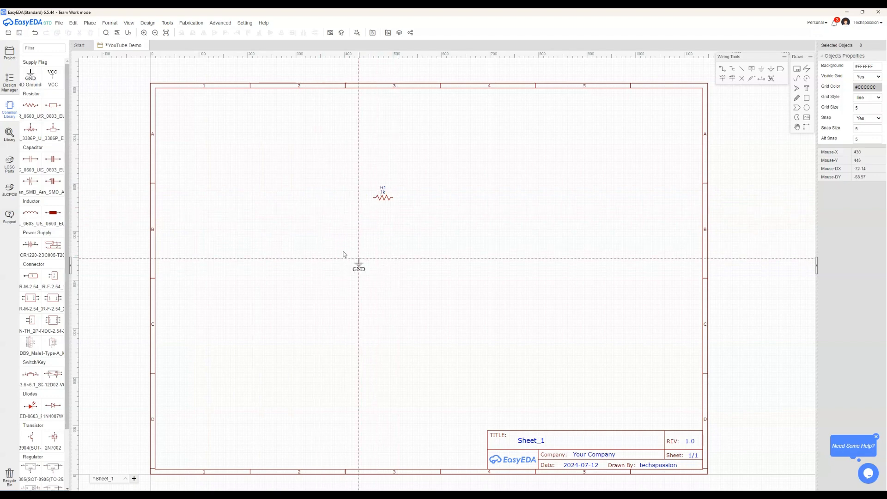
click(381, 253)
right_click(427, 280)
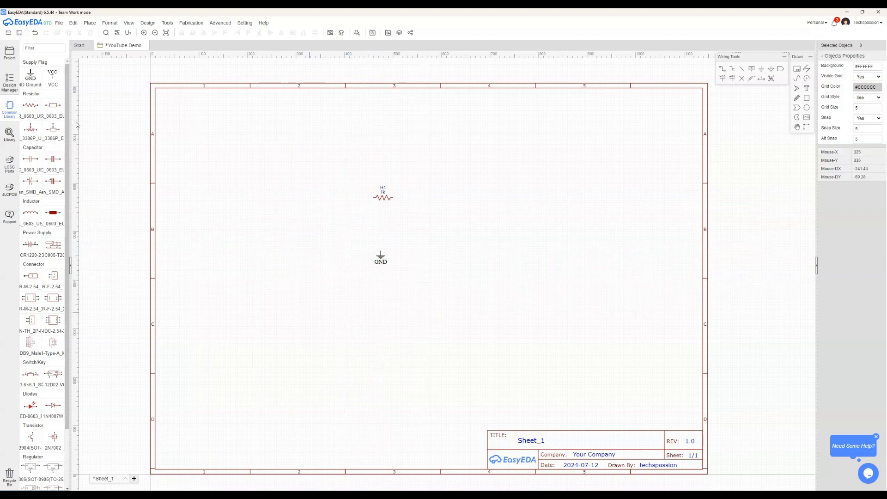
click(53, 76)
click(424, 262)
right_click(425, 264)
Place one red LED (LED-0603_R) from the common library to the right of resistor R1
scroll(36, 363, down, 3)
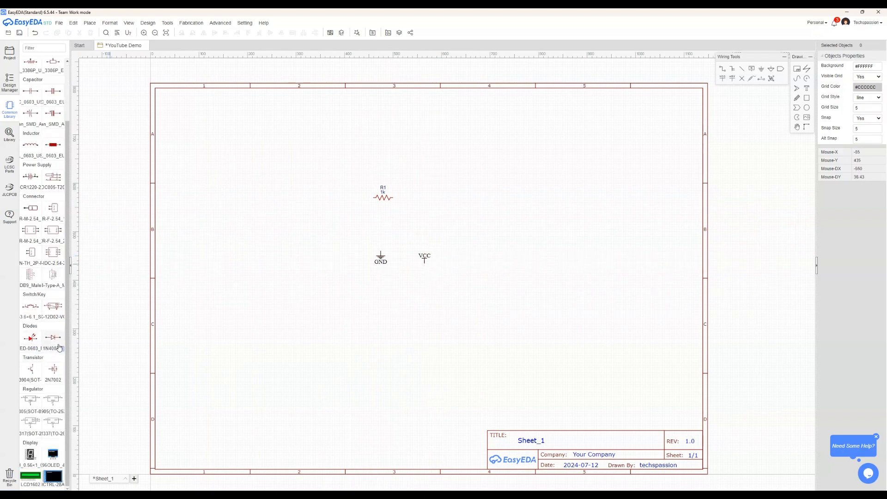
click(30, 338)
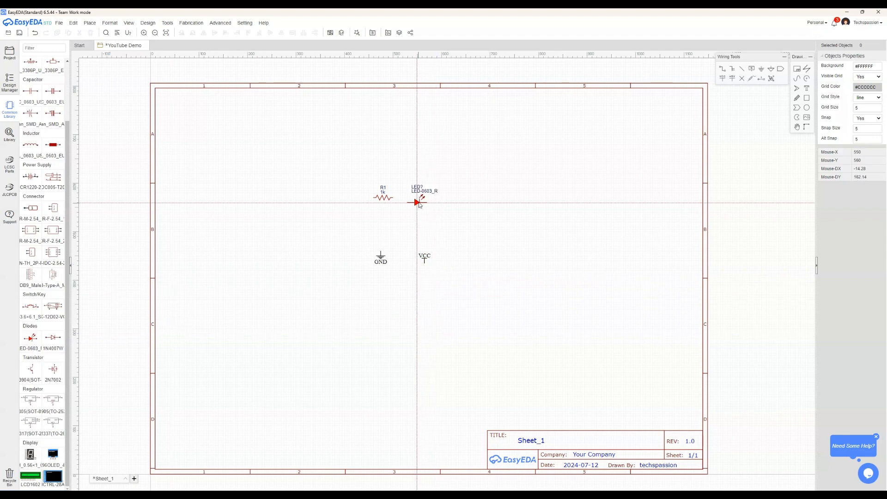
click(435, 202)
right_click(456, 300)
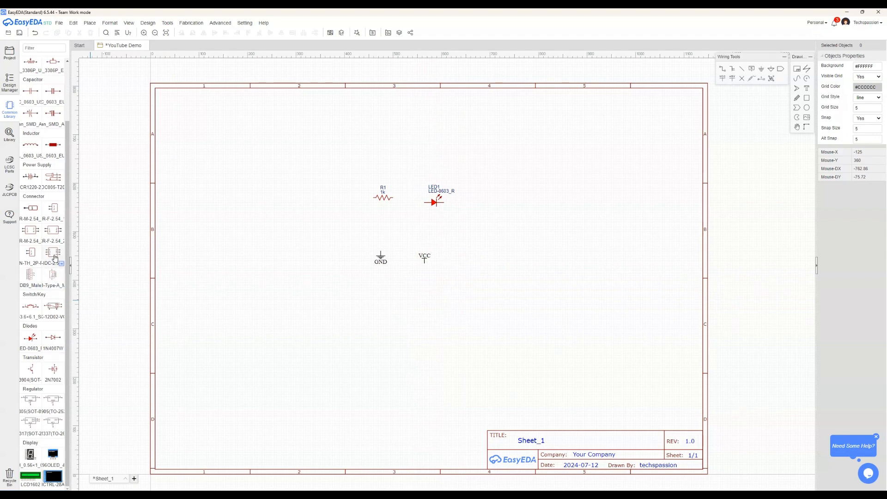
Search the component library for ESP32 and preview the ESP32E16 module's symbol
click(11, 146)
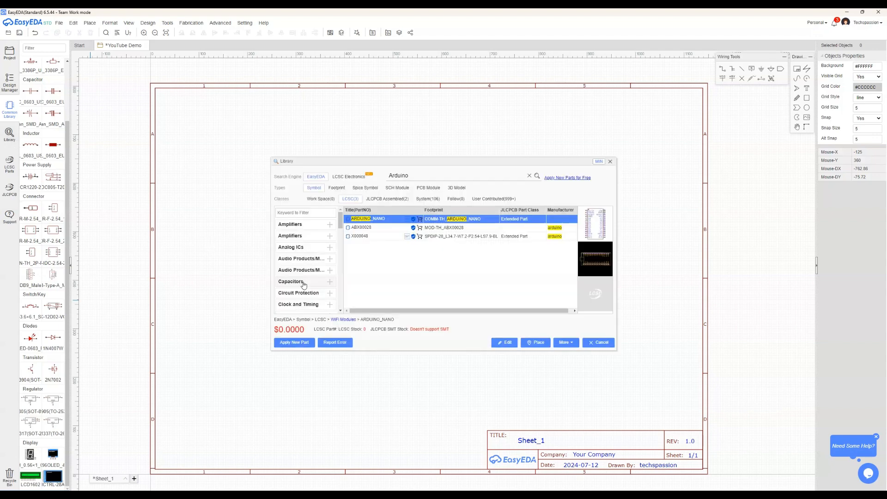
double_click(398, 177)
text(ESP32)
key(Return)
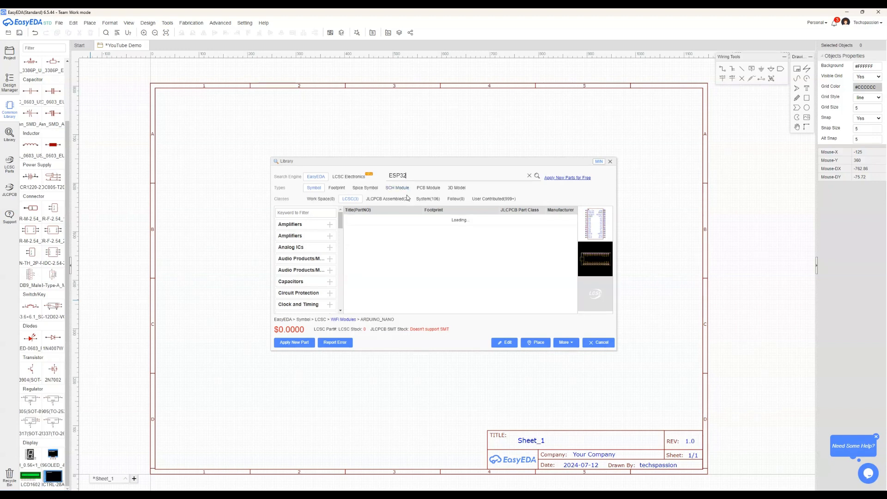
scroll(416, 244, down, 1)
scroll(416, 244, down, 4)
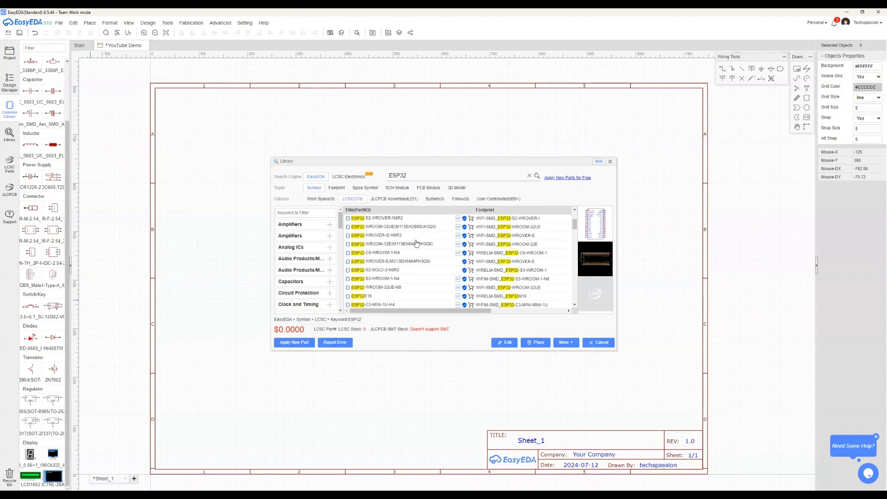
click(398, 228)
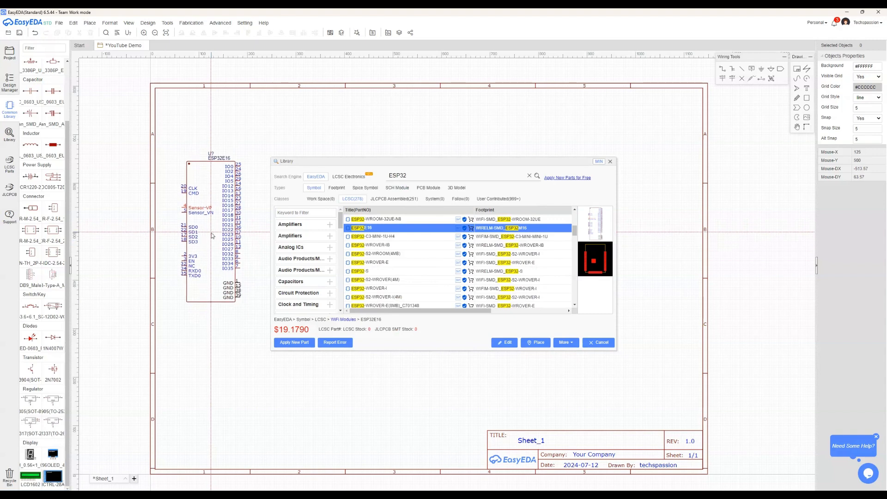
Search the component library for Arduino and place one ARDUINO_NANO symbol at the sheet's left side
double_click(398, 176)
text(Arduino)
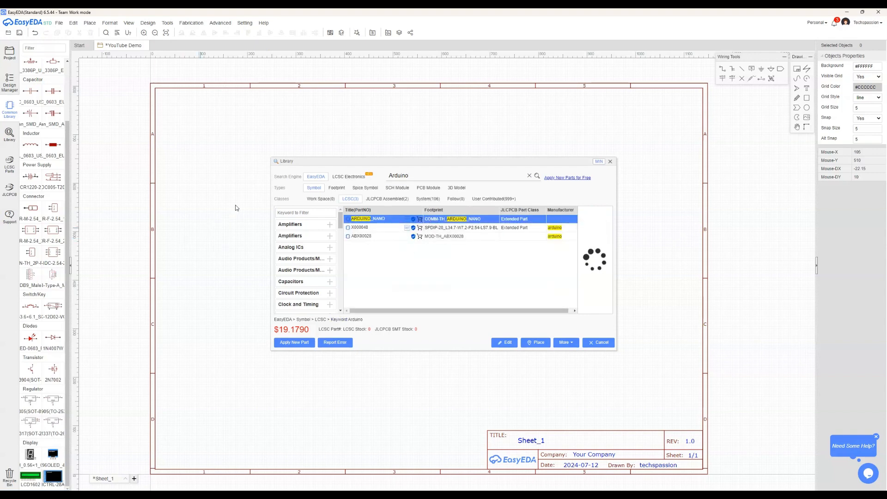
click(217, 220)
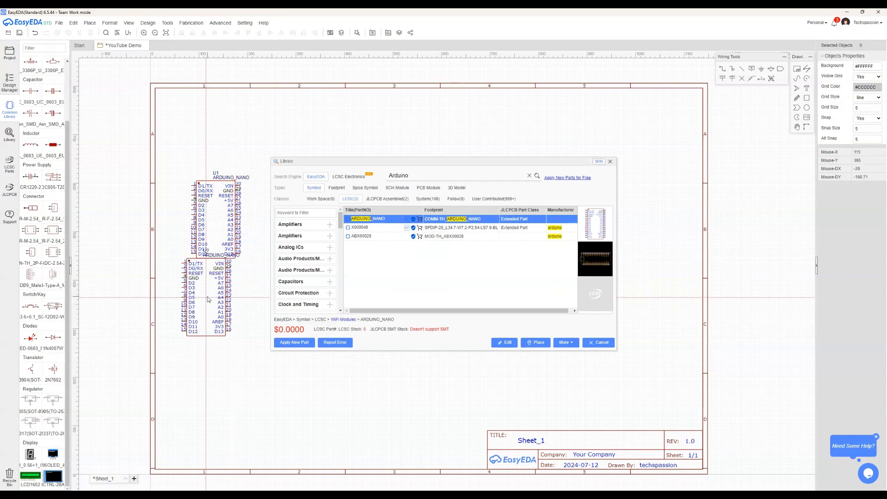
right_click(208, 297)
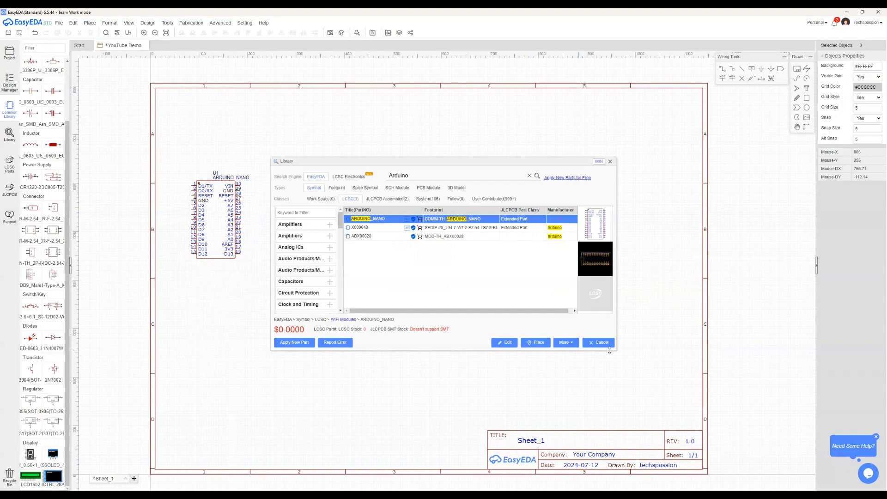
click(608, 346)
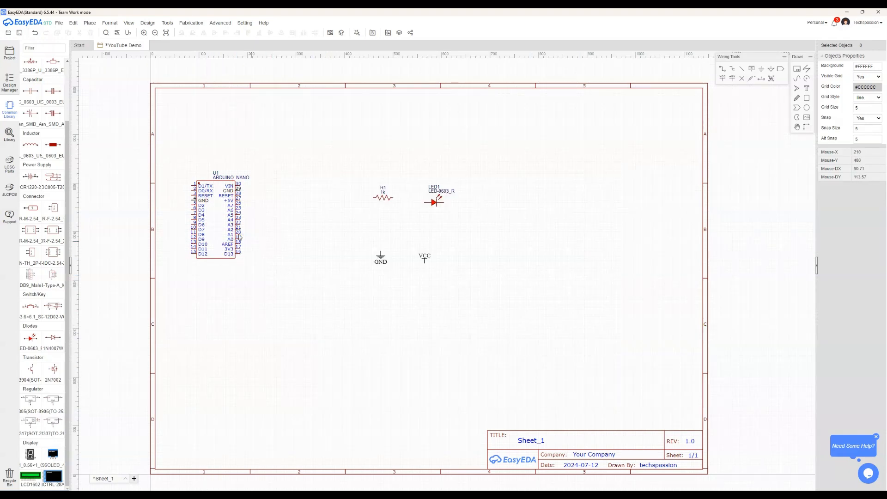
Move the Arduino Nano near the sheet's centre, with VCC on its right and GND, LED1 and R1 on its left
drag(222, 228, 474, 267)
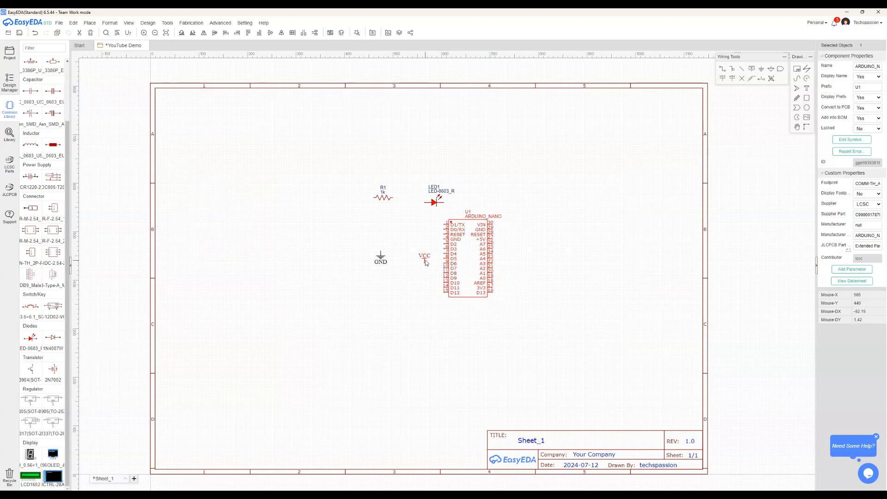
drag(427, 263, 531, 220)
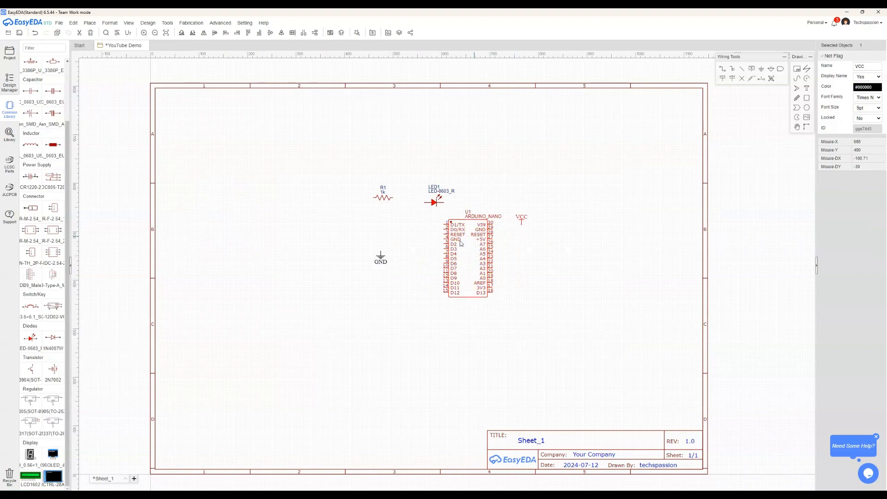
drag(380, 263, 421, 244)
drag(433, 204, 398, 222)
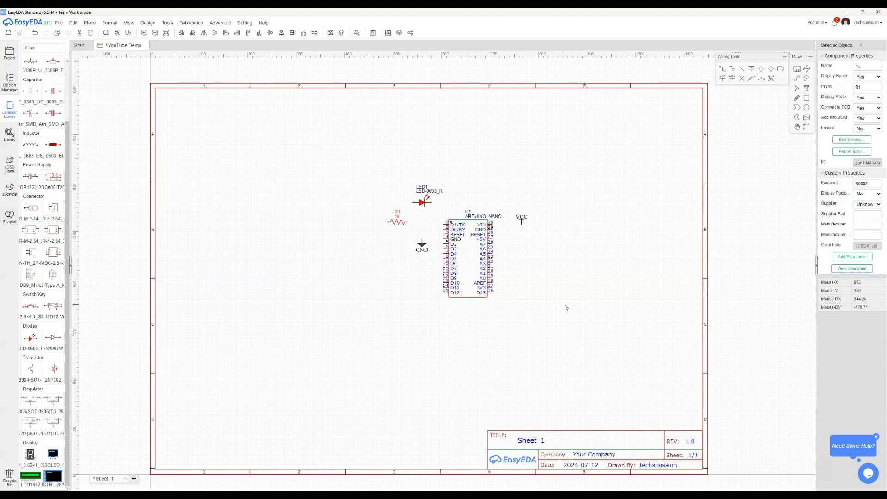
Wire the GND flag to the Arduino Nano's GND pin 4
scroll(522, 204, up, 3)
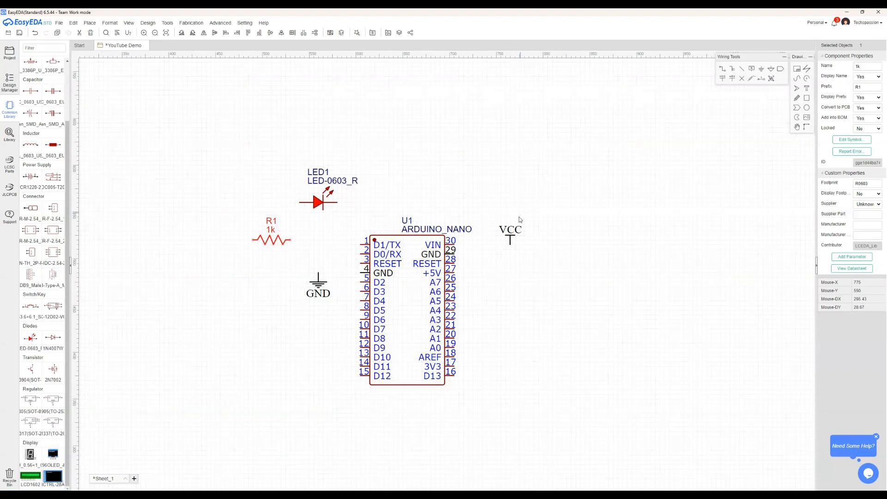
scroll(508, 238, up, 2)
click(518, 311)
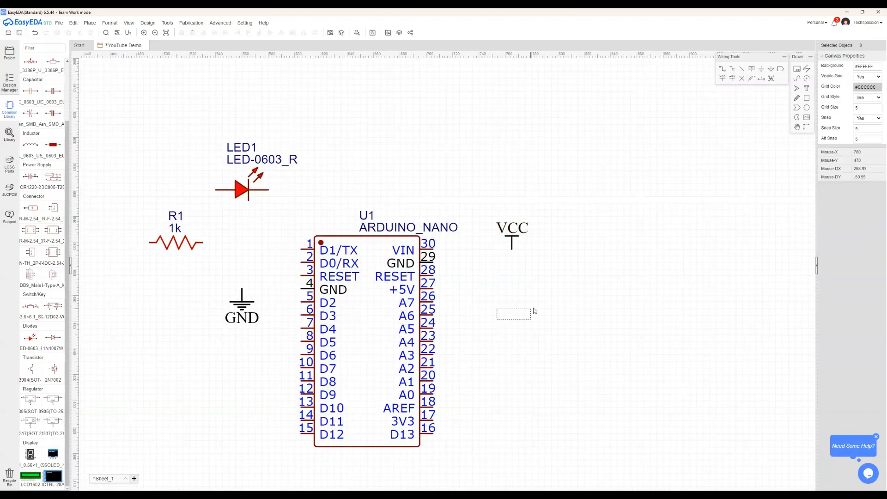
right_drag(519, 312, 564, 304)
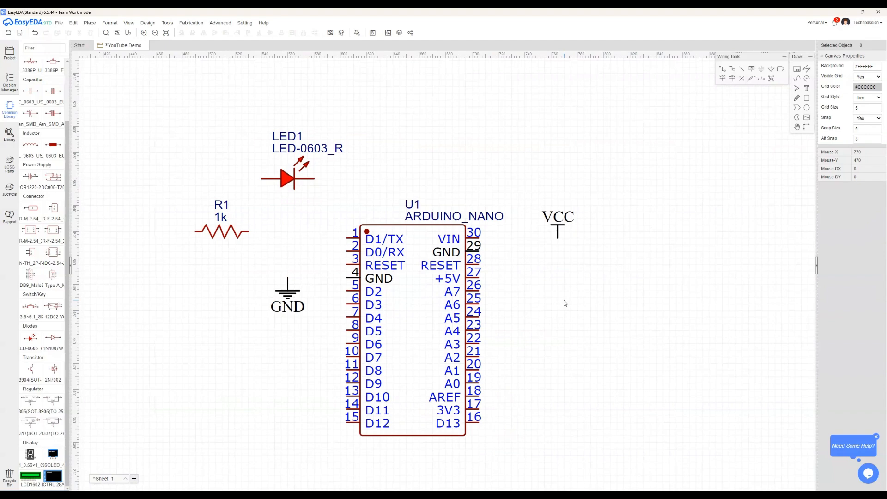
click(724, 71)
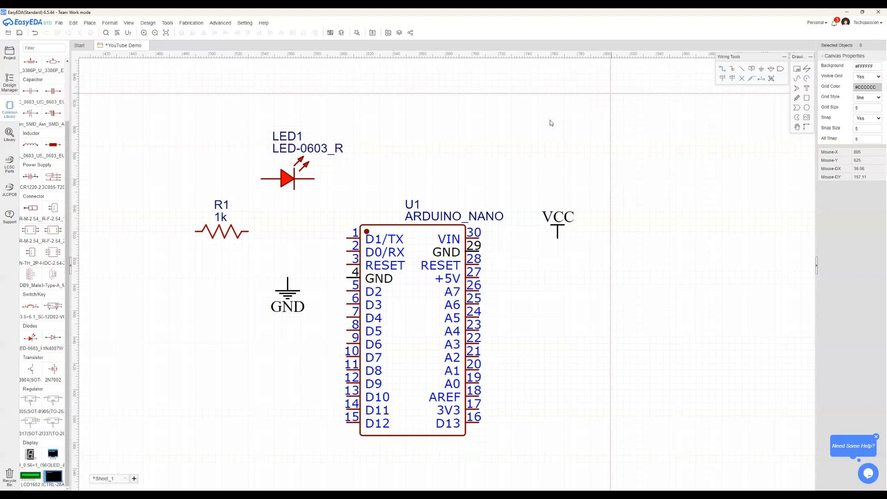
click(287, 277)
click(348, 278)
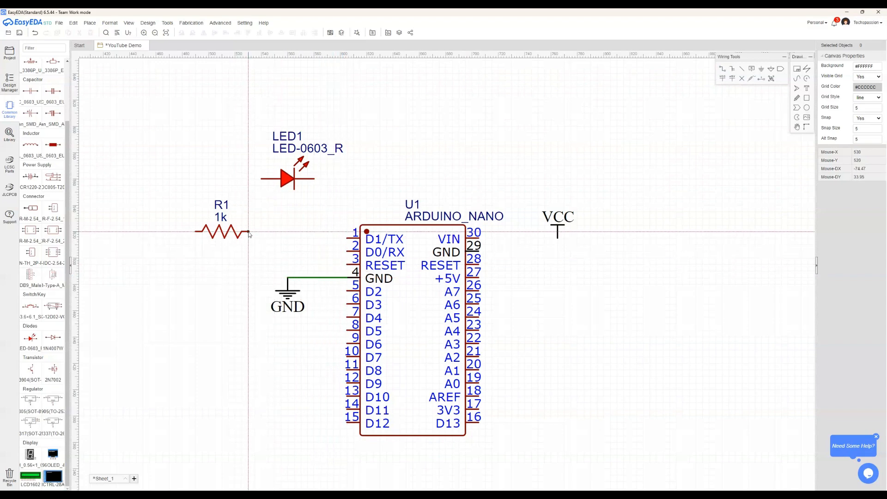
Wire the Arduino Nano's D2 pin to the right end of R1, routing the wire below the GND flag
click(347, 291)
click(248, 232)
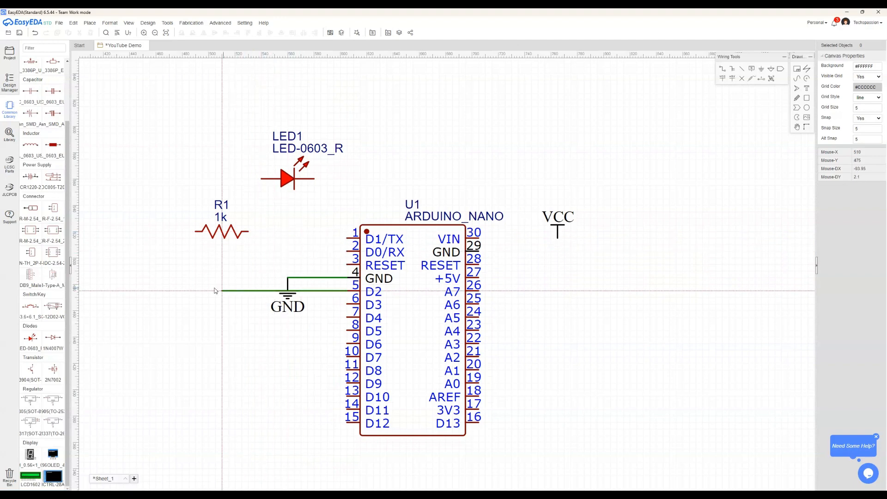
click(321, 311)
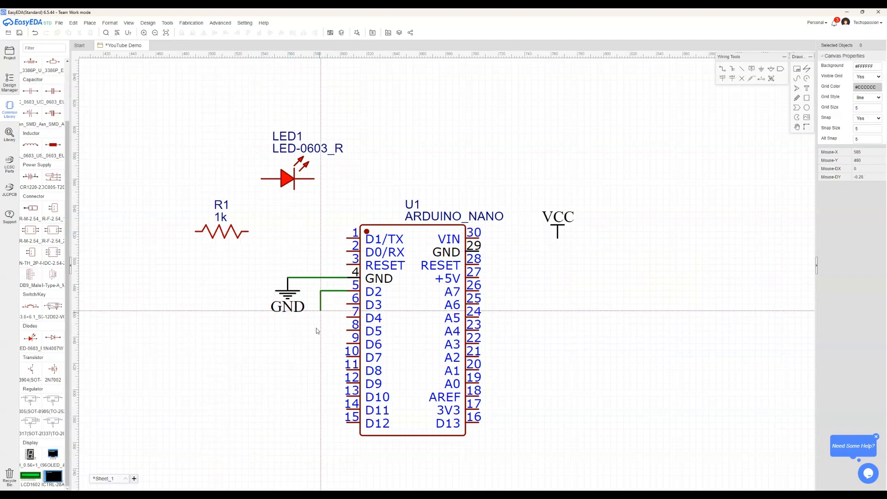
click(275, 369)
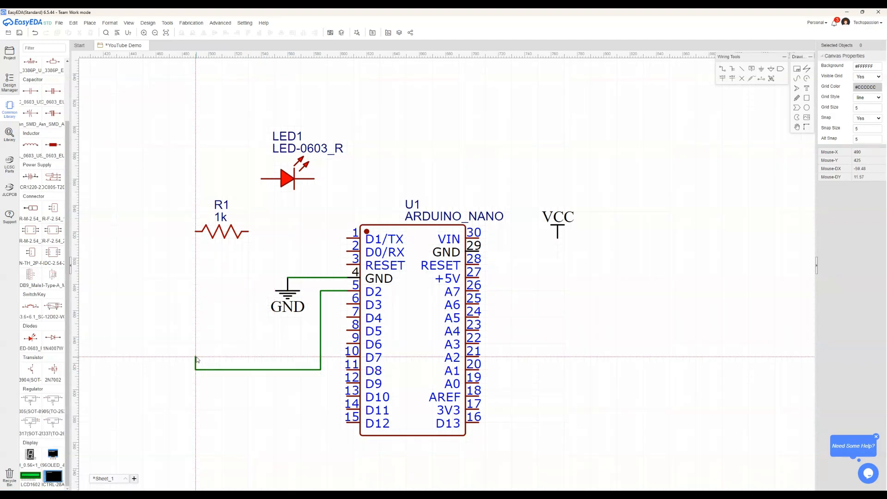
click(248, 232)
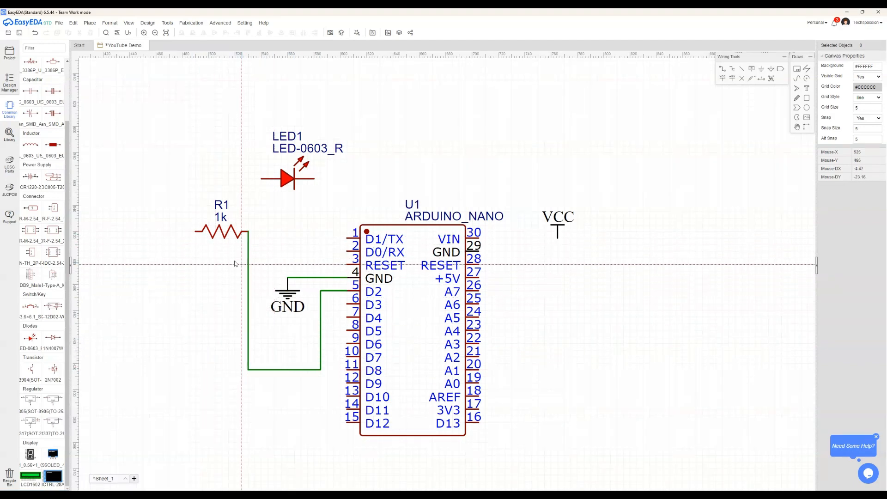
Wire the left end of R1 to LED1's anode and LED1's cathode to the wire at GND pin 4
click(196, 231)
click(262, 179)
click(314, 179)
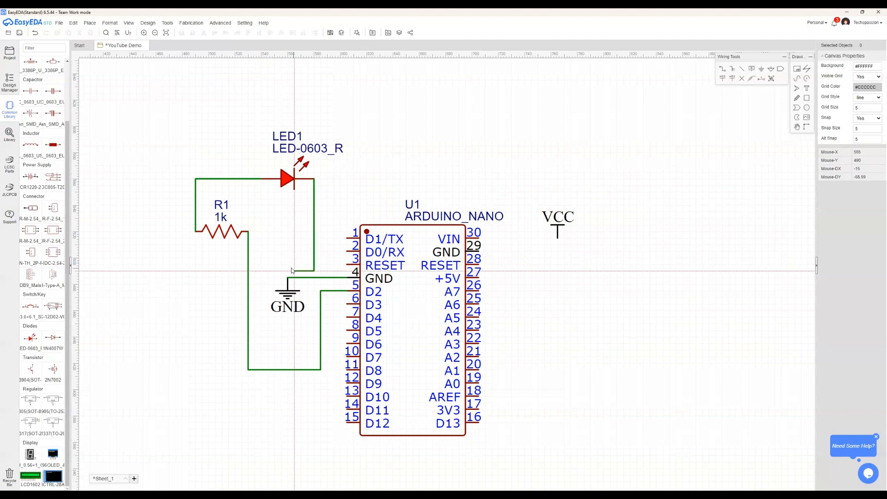
click(314, 277)
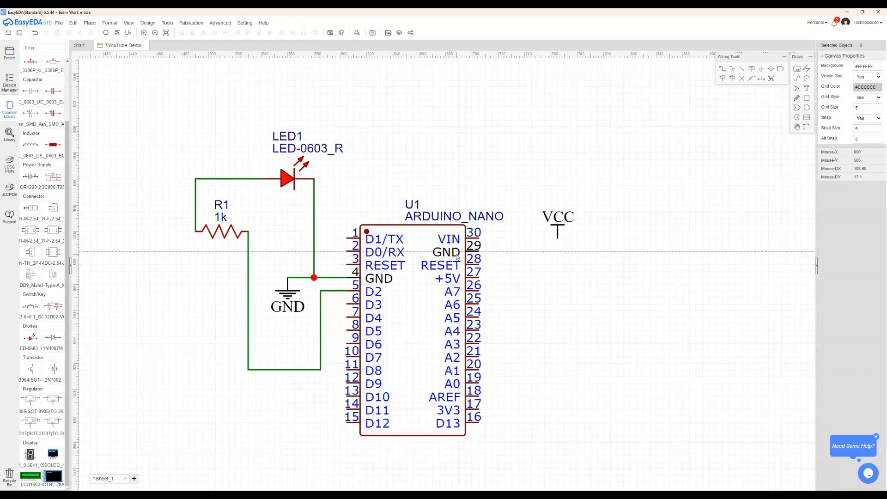
Wire the VCC flag to the Arduino Nano's VIN pin 30
click(558, 239)
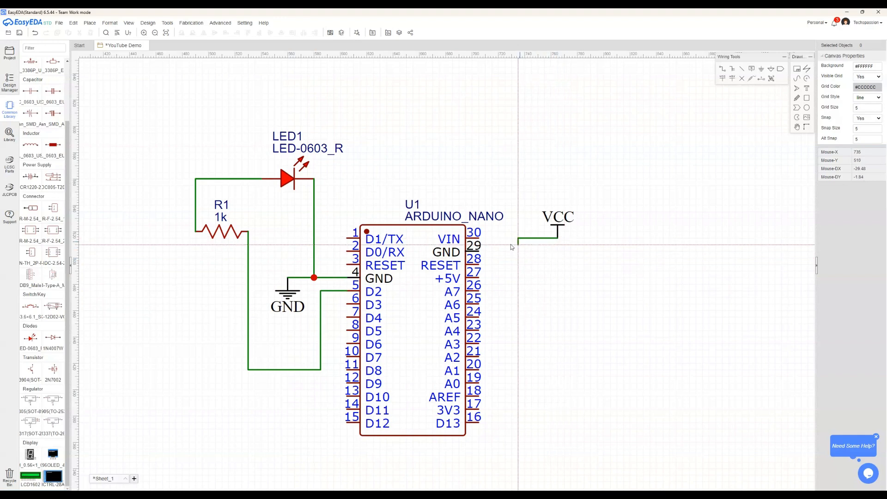
click(480, 238)
right_click(530, 269)
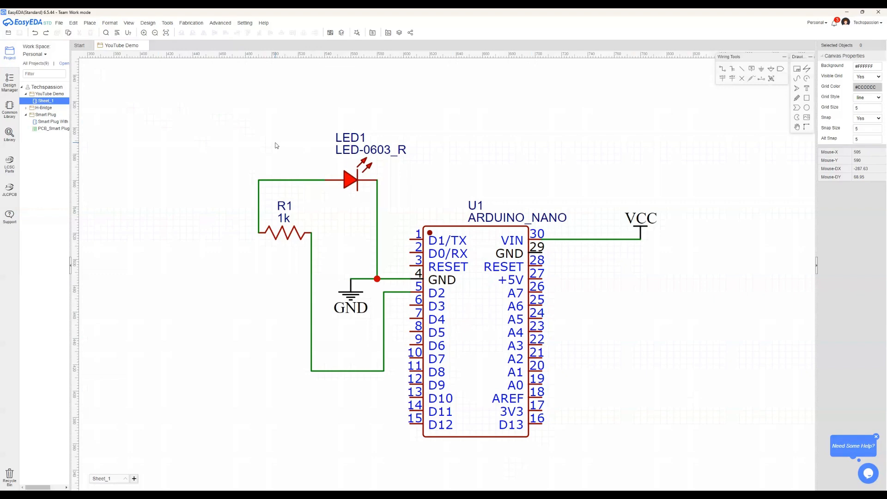
Convert the schematic to a two-layer PCB without checking nets, using a rectangular 61 × 41 mm board outline
click(330, 34)
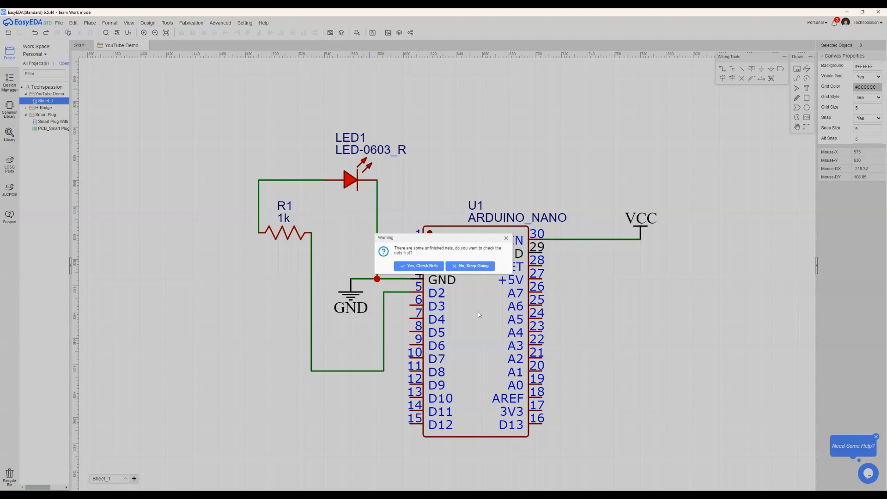
click(476, 267)
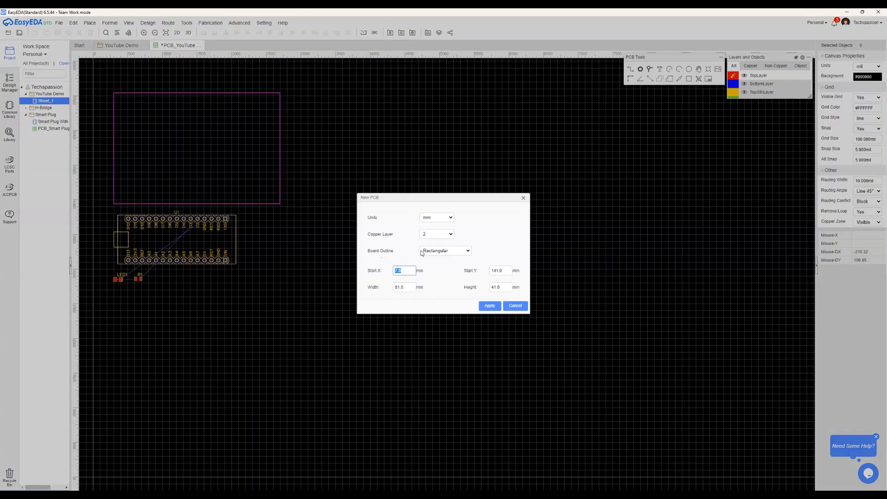
click(489, 306)
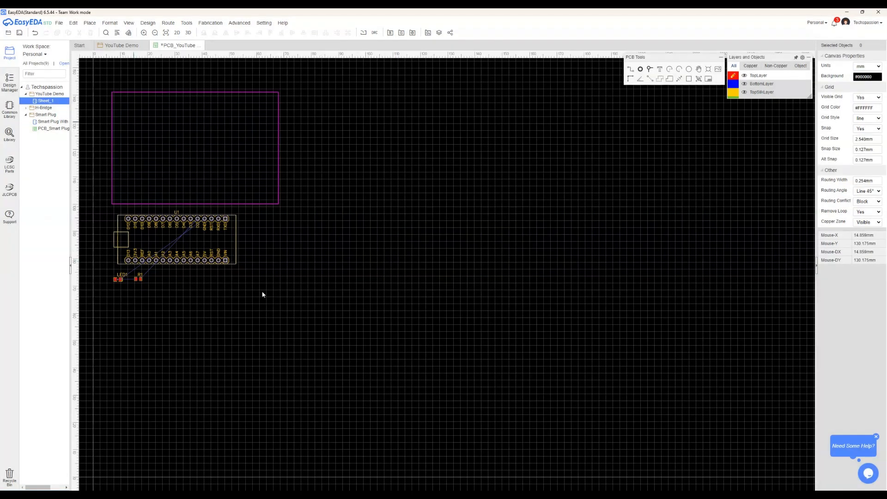
Move the Arduino Nano footprint U1 inside the board outline, centred horizontally
scroll(309, 282, up, 2)
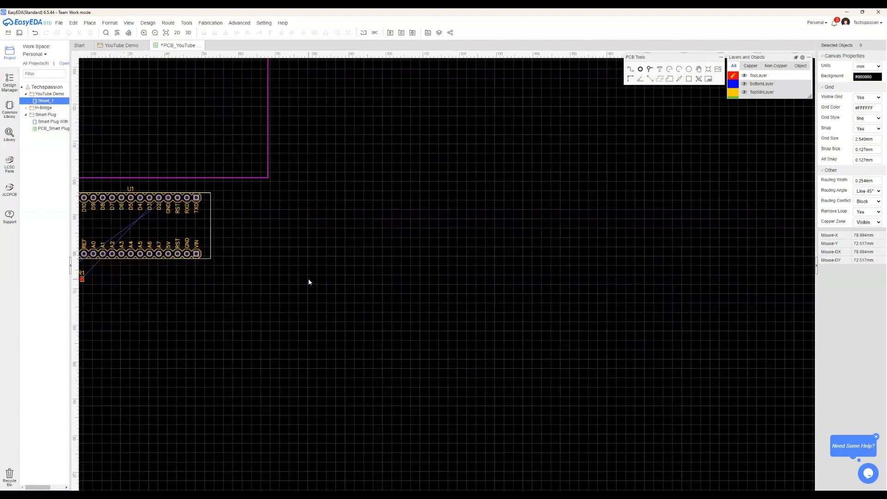
scroll(309, 279, up, 2)
right_drag(293, 276, 657, 411)
scroll(605, 382, down, 2)
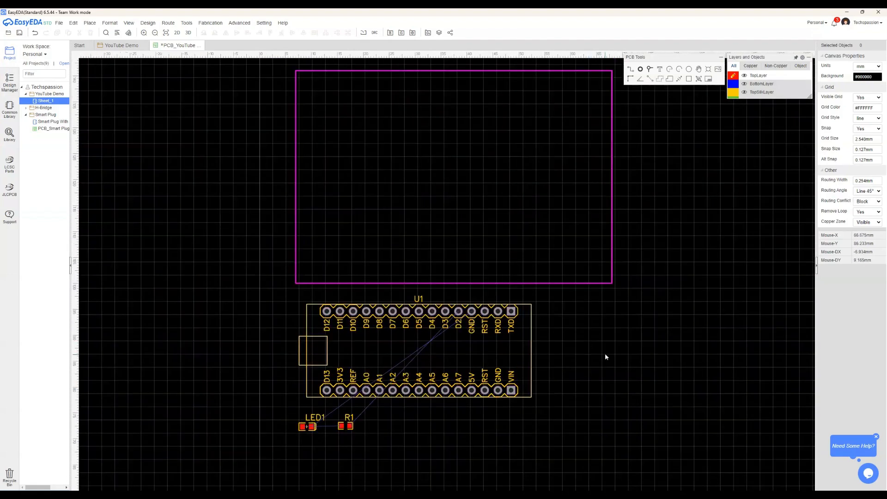
right_drag(591, 340, 585, 358)
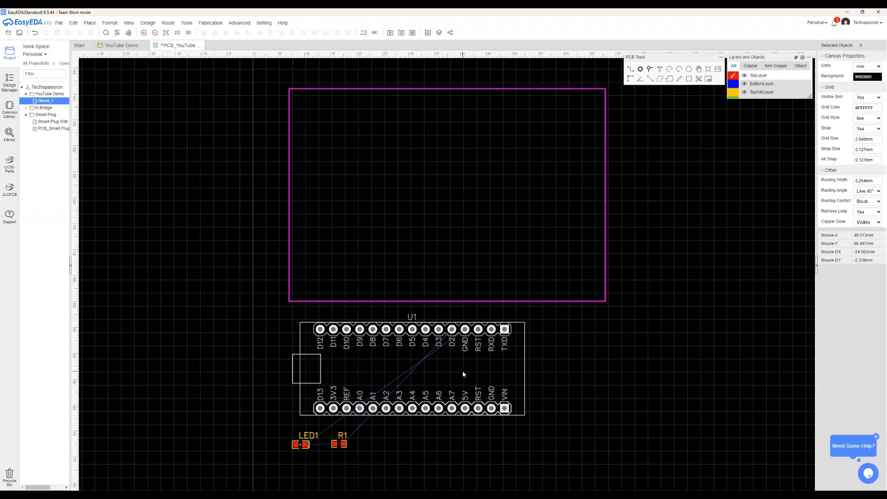
drag(463, 372, 503, 199)
Place R1 and LED1 side by side inside the board outline, above the right half of the Arduino Nano footprint
click(340, 443)
drag(344, 443, 485, 118)
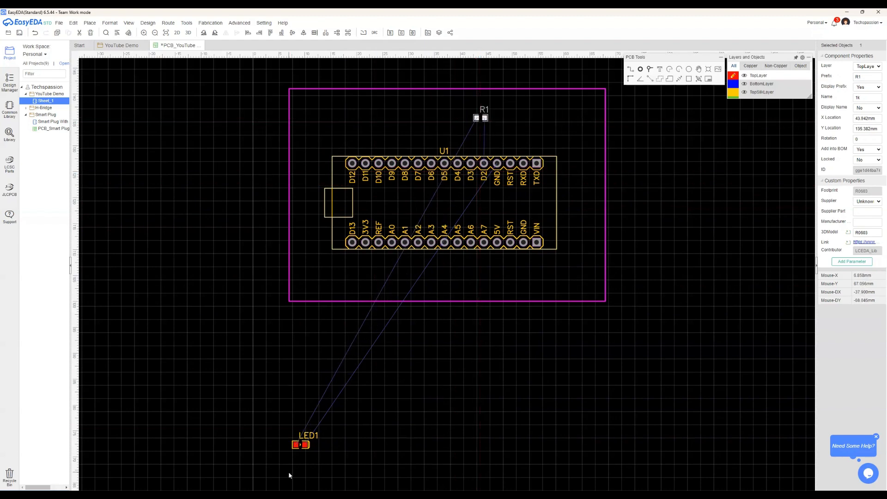
click(301, 437)
drag(300, 436, 525, 118)
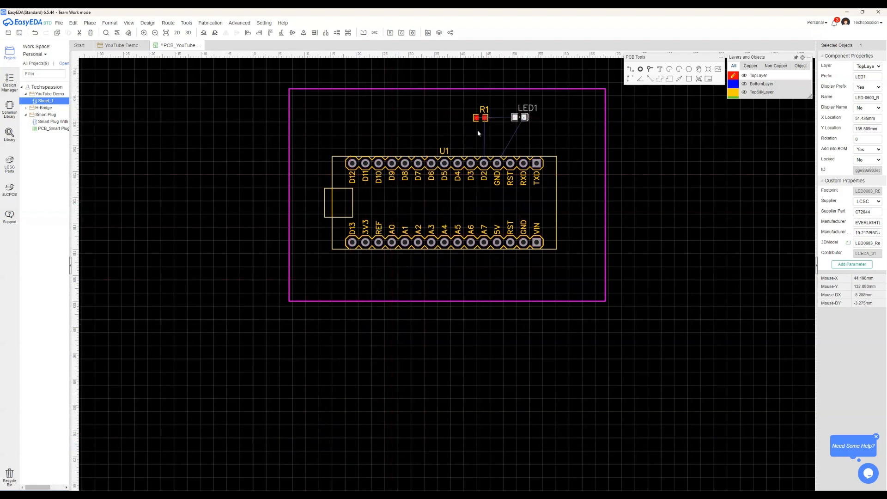
Rotate R1 by 180° with its left pad directly above D2, and shift LED1 level with it
click(478, 120)
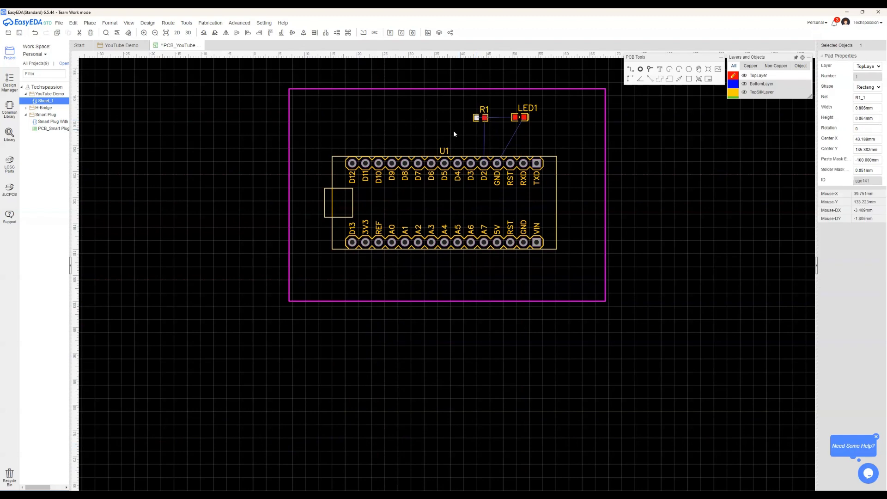
click(482, 119)
mouse_move(211, 22)
click(205, 34)
click(205, 34)
drag(477, 121, 520, 119)
click(524, 117)
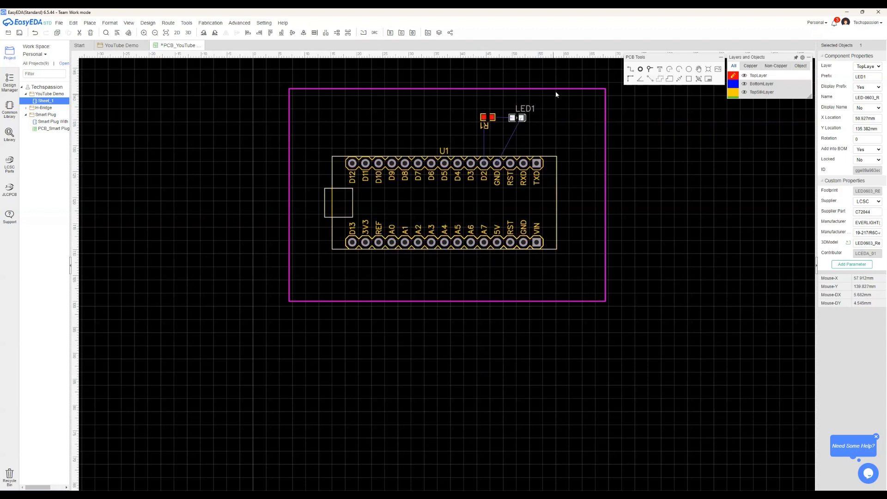
Route a top-layer track from R1's left pad straight down to the Nano's D2 pad
scroll(554, 79, up, 2)
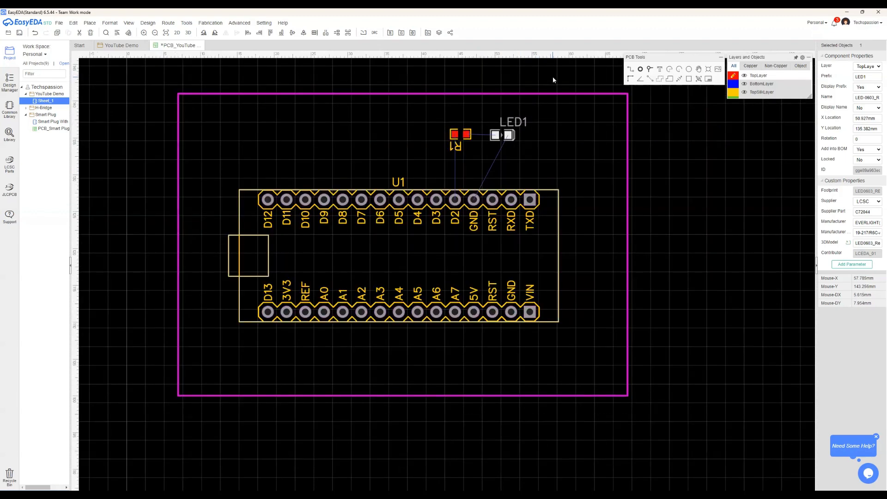
scroll(554, 80, up, 1)
scroll(544, 91, down, 1)
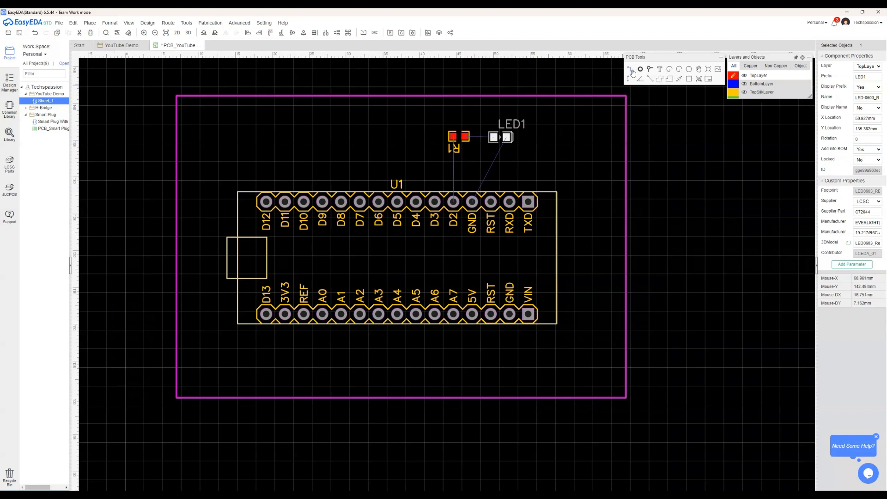
mouse_move(733, 81)
click(631, 70)
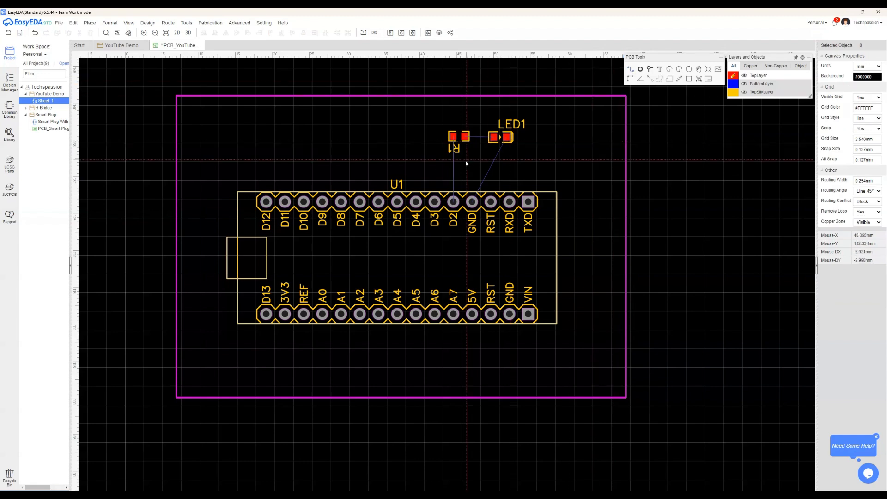
click(453, 138)
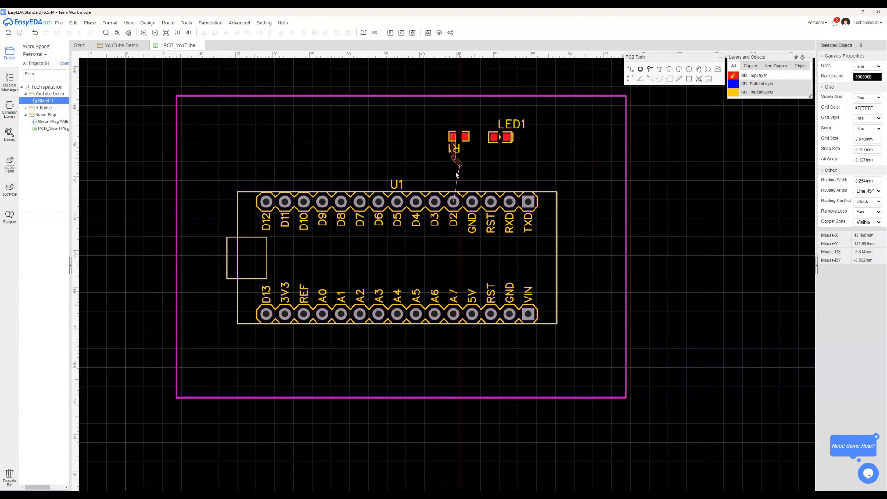
click(454, 199)
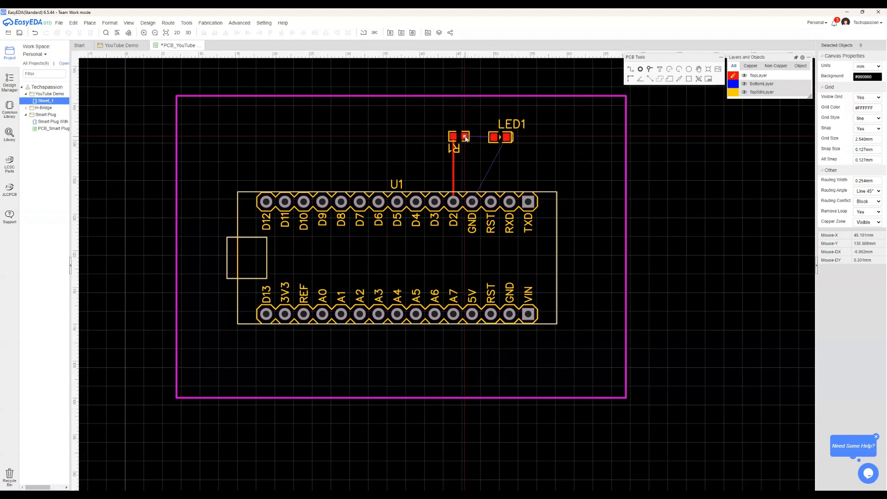
Route top-layer tracks from R1's right pad to LED1's left pad and from LED1's right pad to the GND pad beside D2
click(466, 137)
click(493, 138)
click(507, 137)
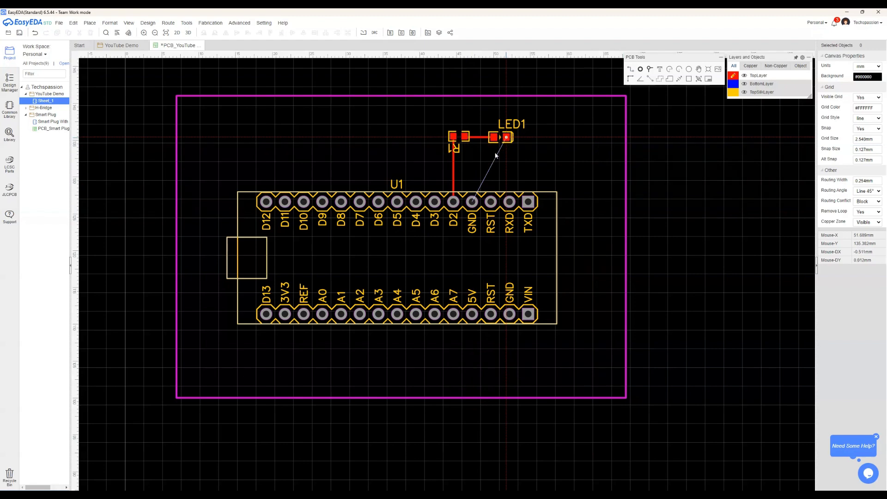
click(472, 201)
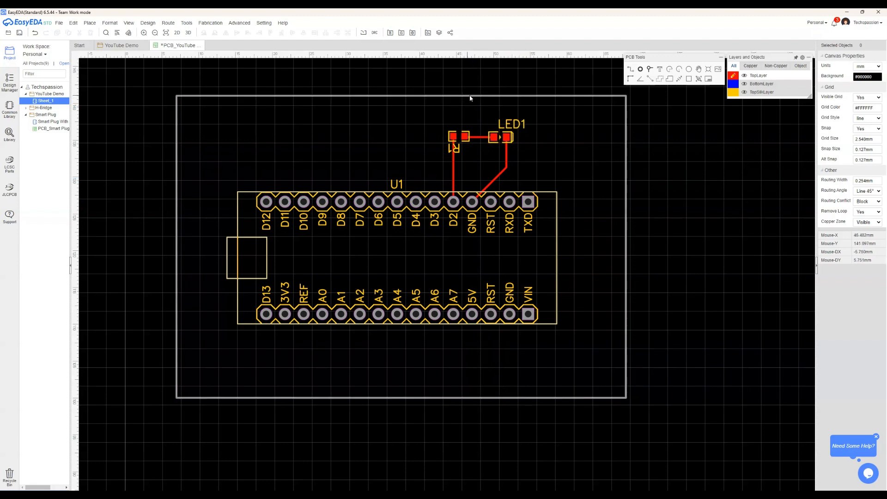
Route a trial top-layer track from D3 around R1 and LED1 to TXD, and delete it
scroll(474, 96, up, 1)
scroll(474, 96, down, 1)
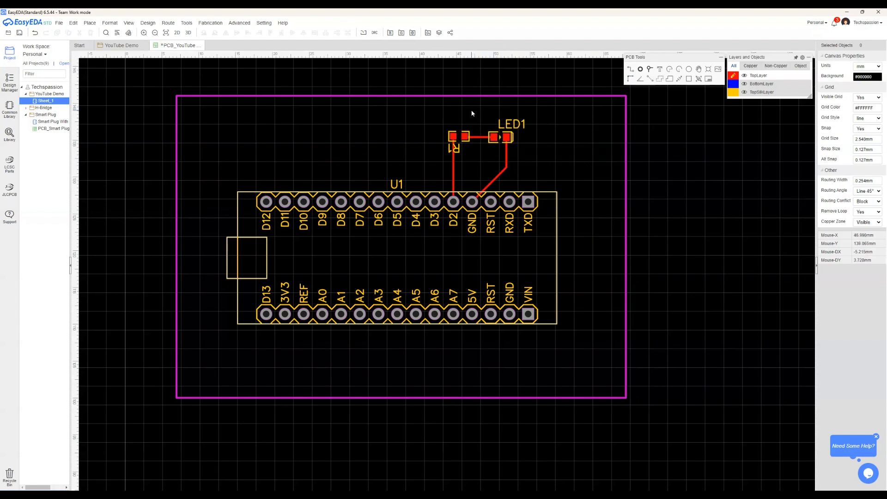
click(632, 73)
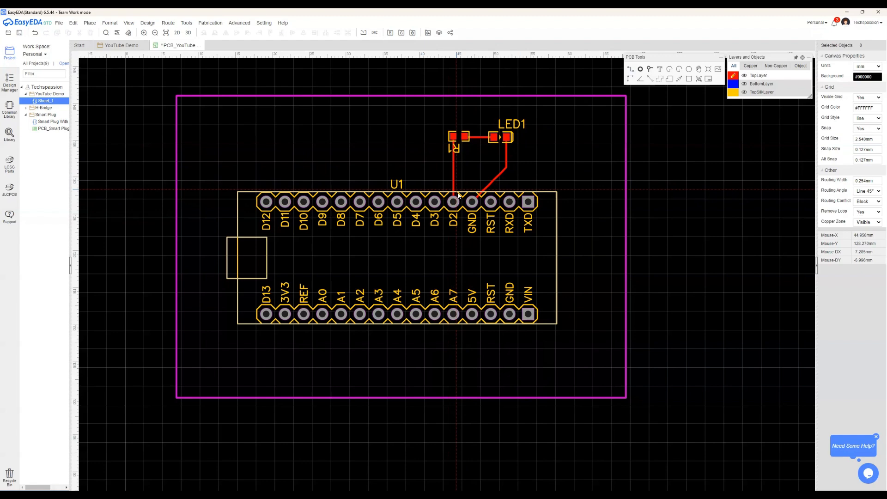
click(435, 202)
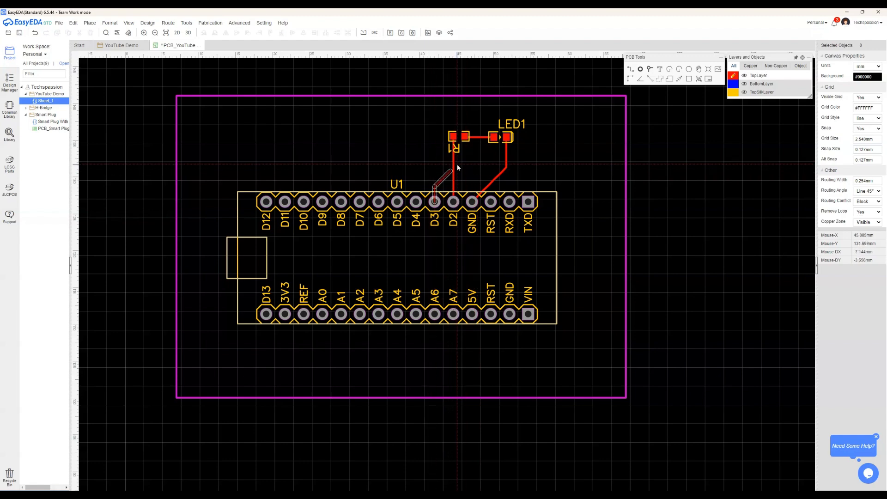
click(442, 111)
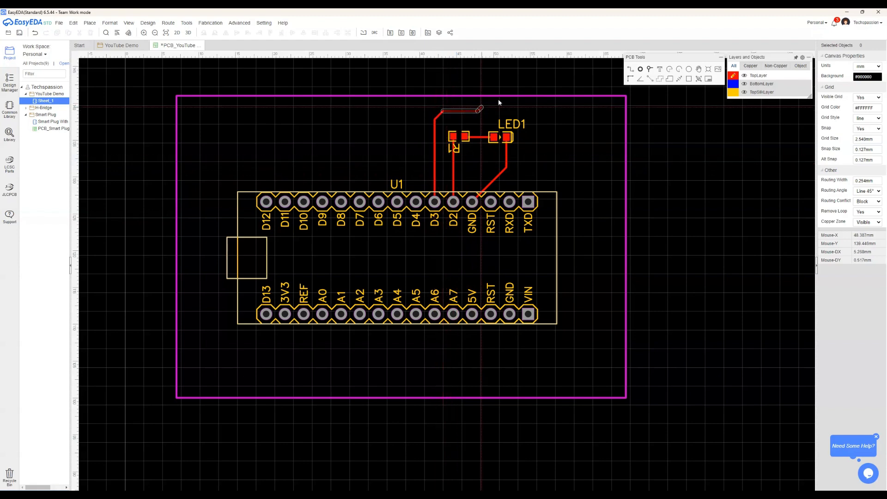
click(537, 111)
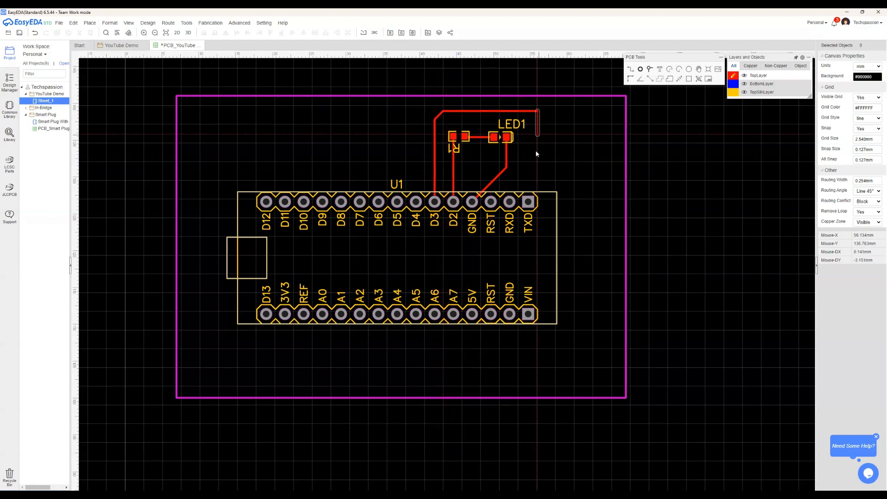
click(529, 203)
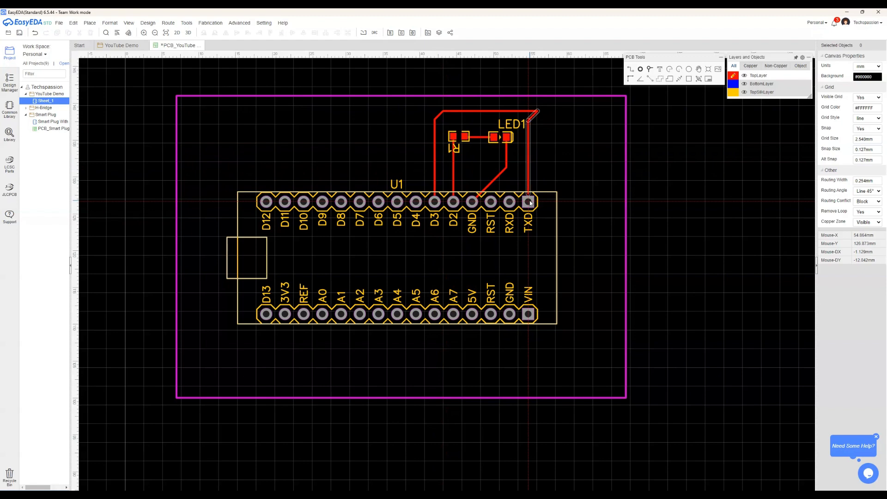
right_click(572, 156)
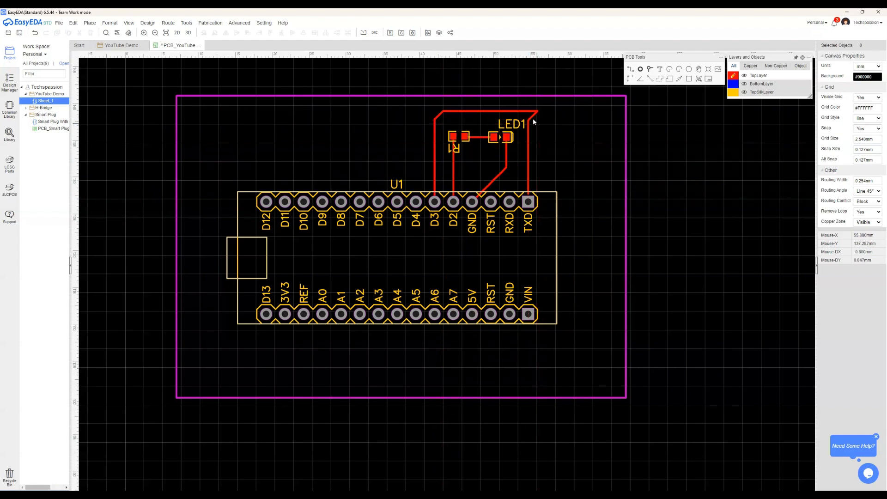
click(530, 162)
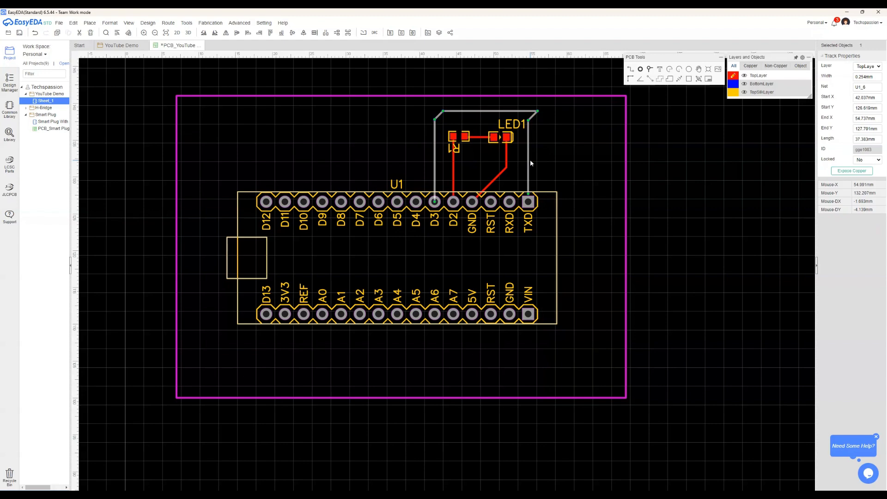
key(Delete)
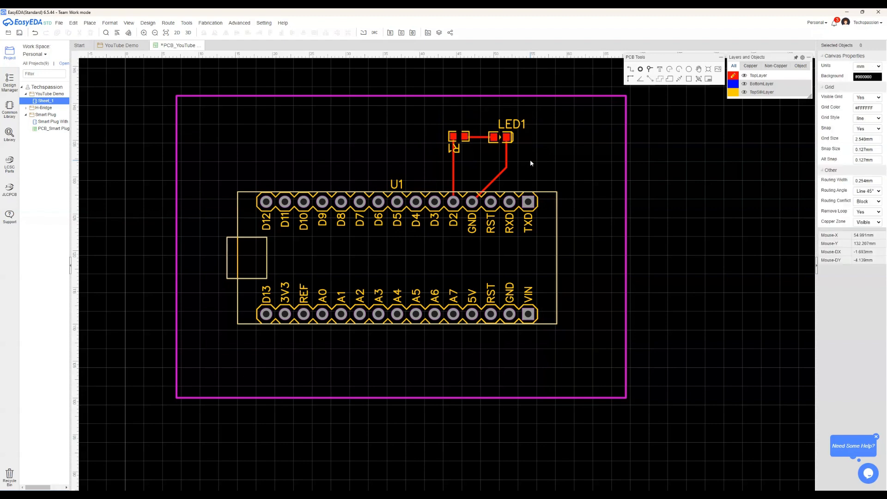
Route a trial track on BottomLayer from D3 to TXD, crossing the two top-layer tracks, and delete it
click(733, 85)
click(631, 69)
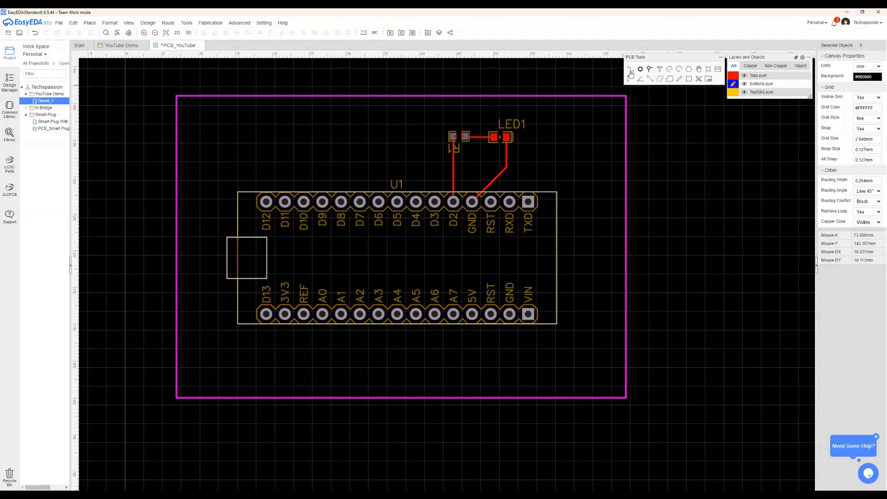
click(435, 204)
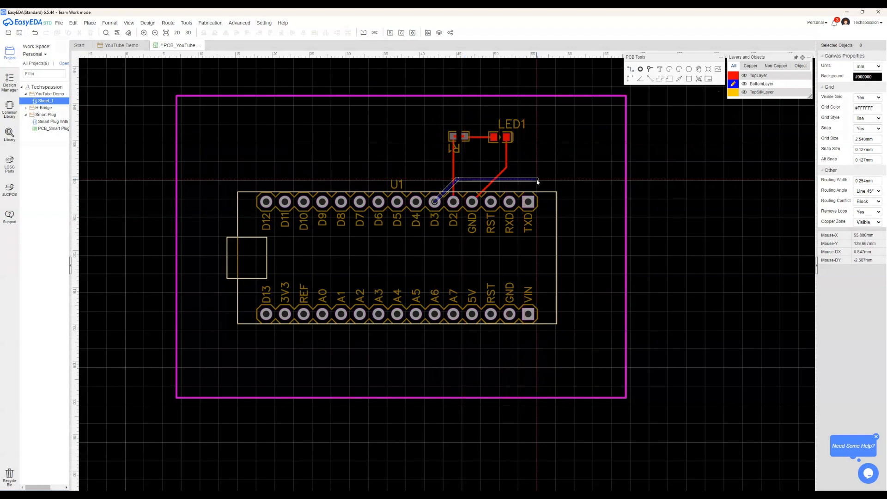
click(527, 162)
click(528, 201)
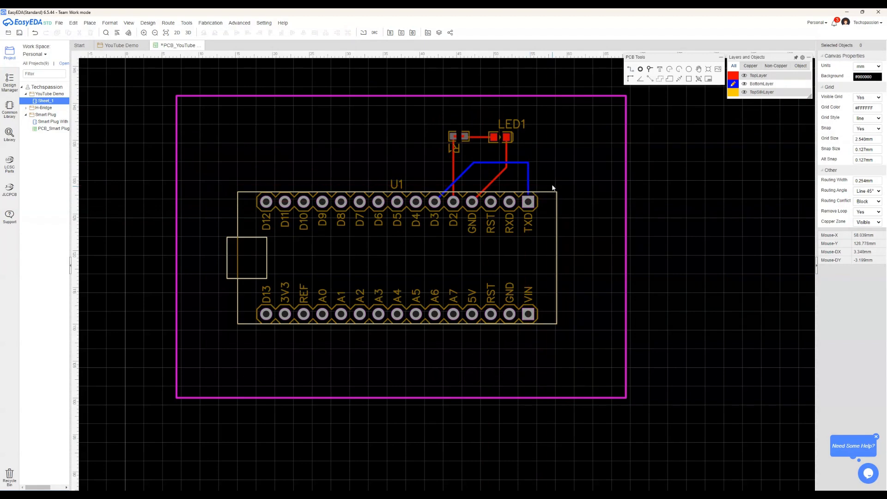
click(529, 171)
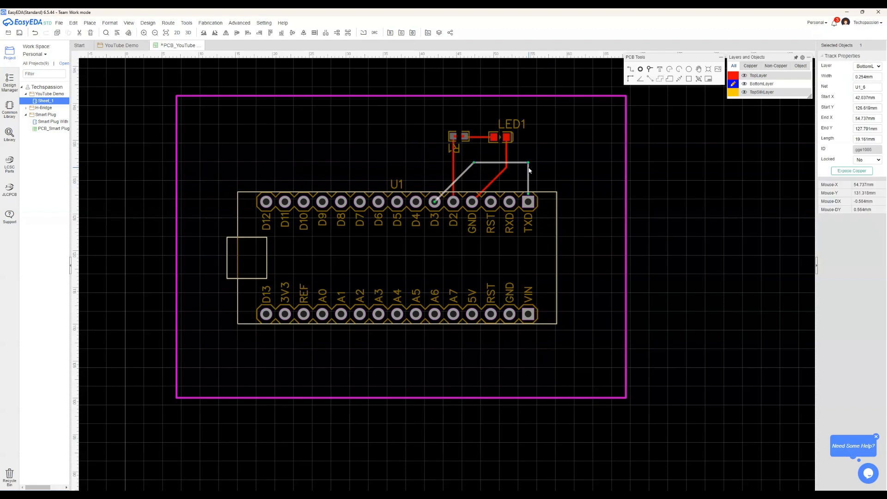
key(Delete)
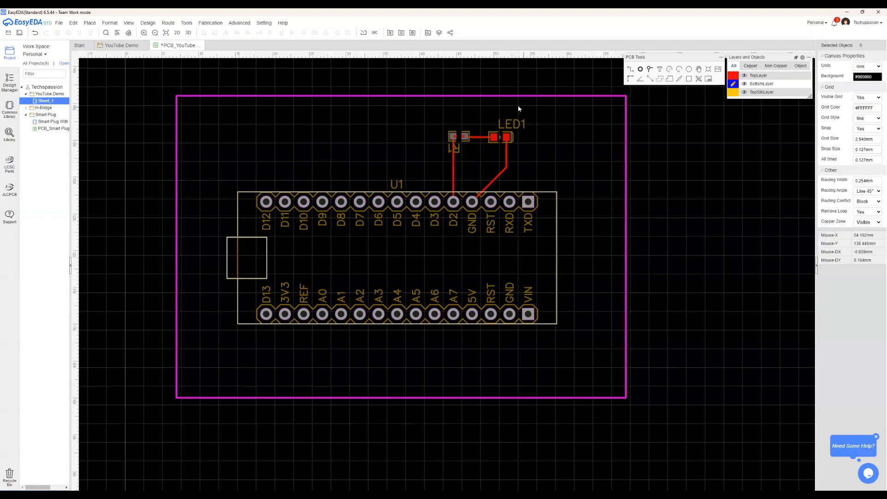
Inspect the board in the 3D view, orbiting it to examine R1, LED1 and their tracks
click(188, 33)
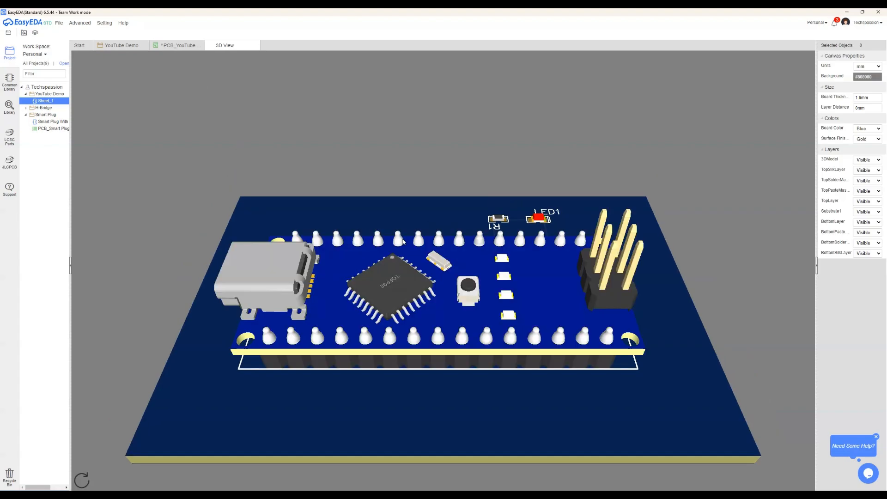
drag(539, 379, 543, 238)
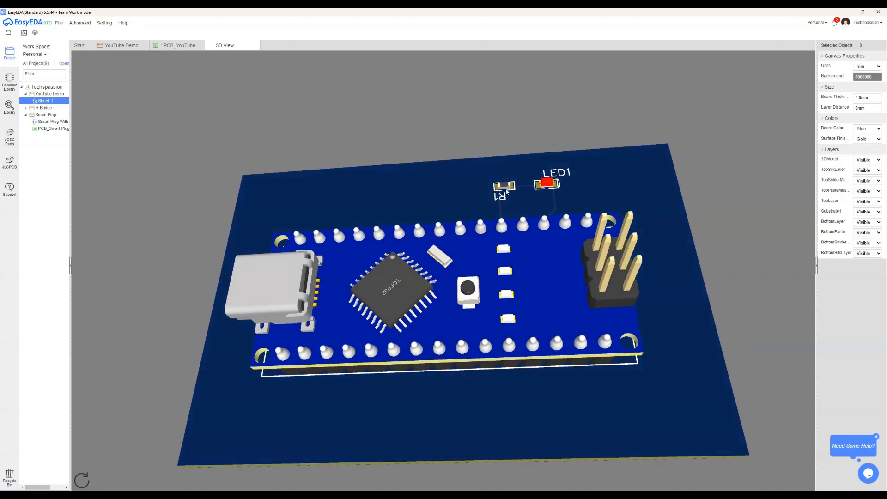
Orbit the 3D board slightly, return to the PCB layout and open its 2D photo view
drag(485, 392, 481, 374)
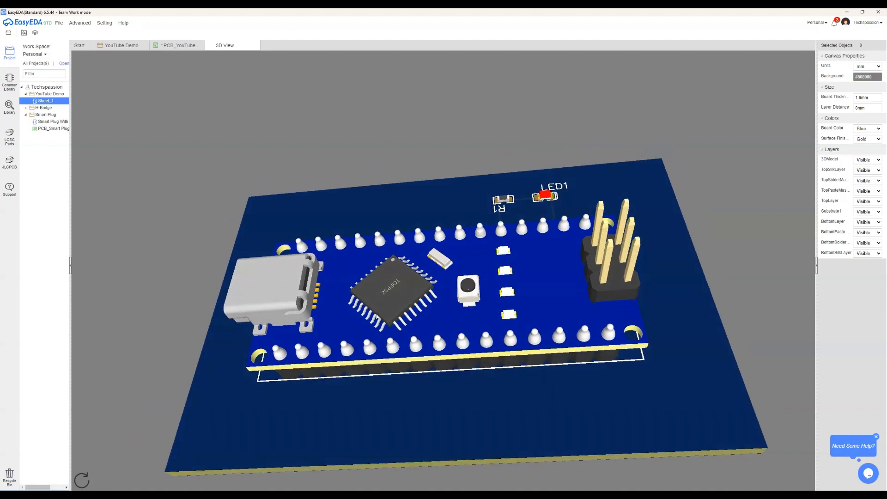
click(178, 46)
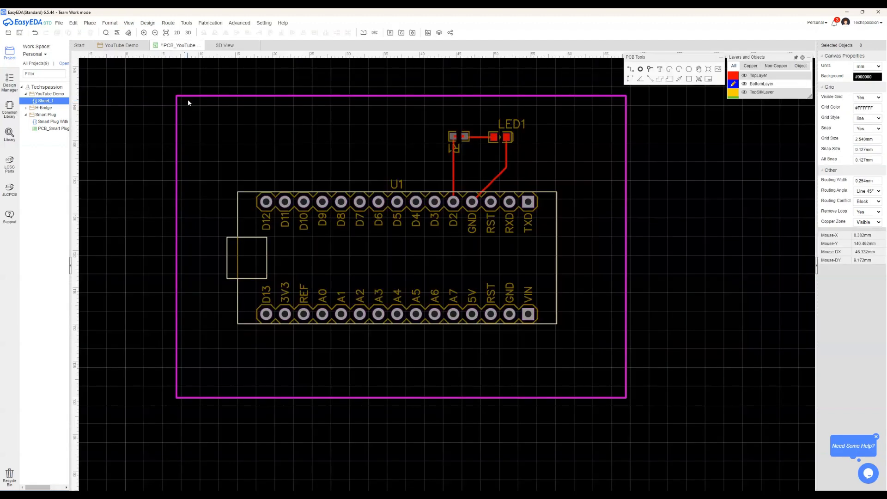
click(177, 35)
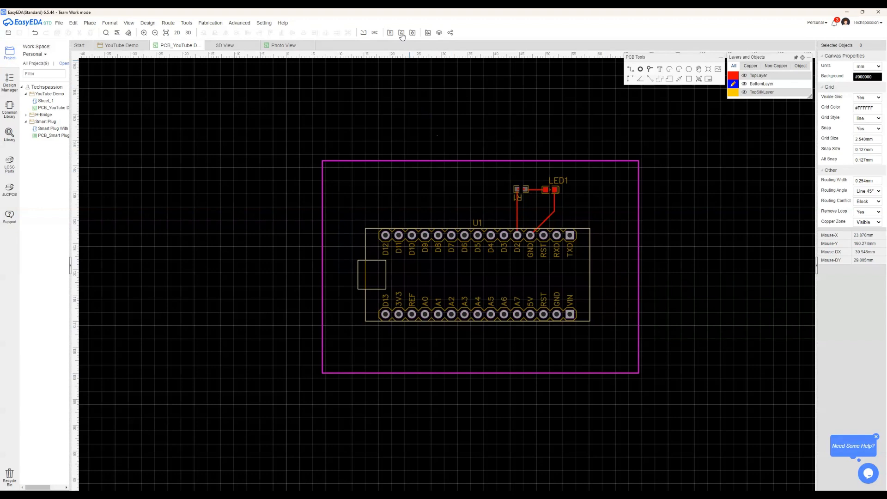
Generate the board's Gerber fabrication data without a design rule check and send it to JLCPCB as a one-click PCB/SMT order
click(59, 23)
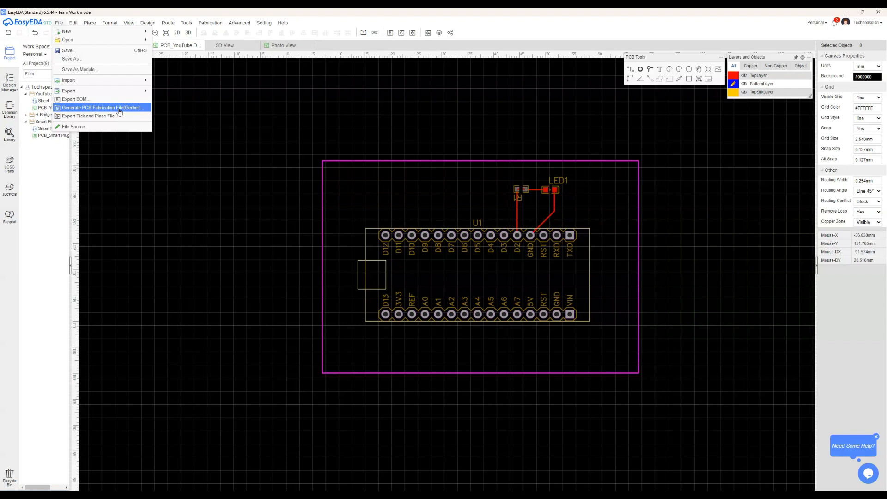
click(435, 135)
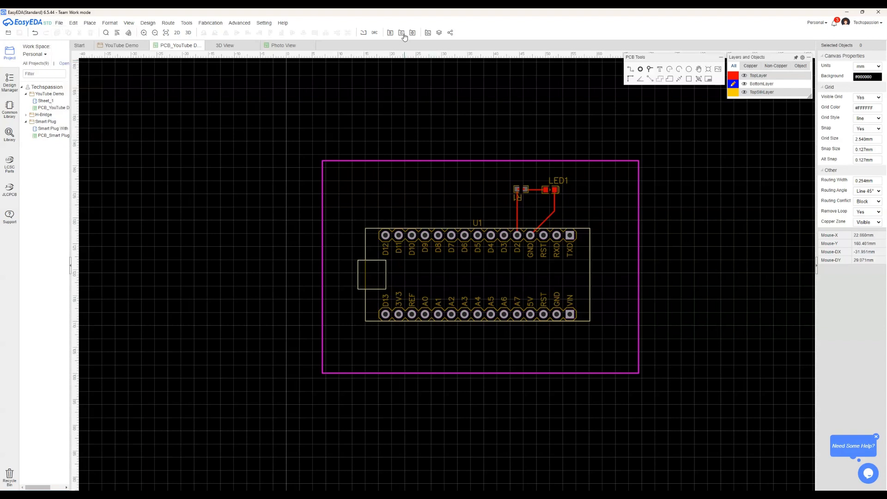
click(403, 34)
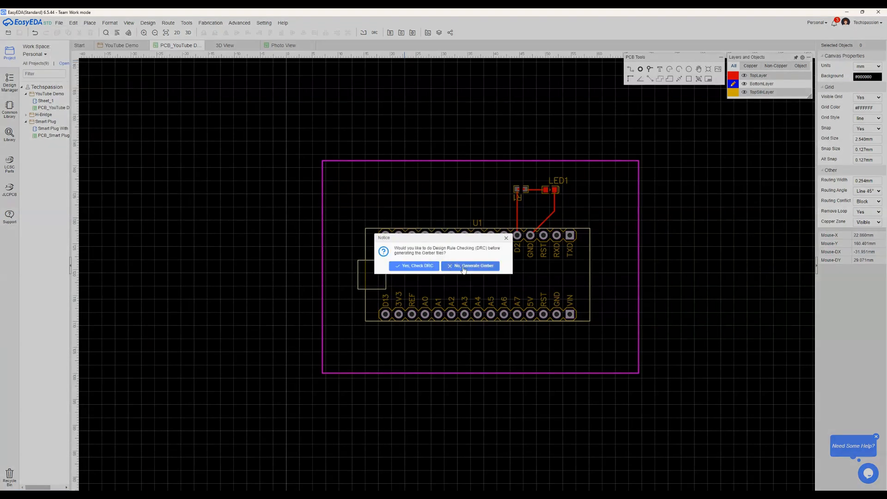
click(464, 268)
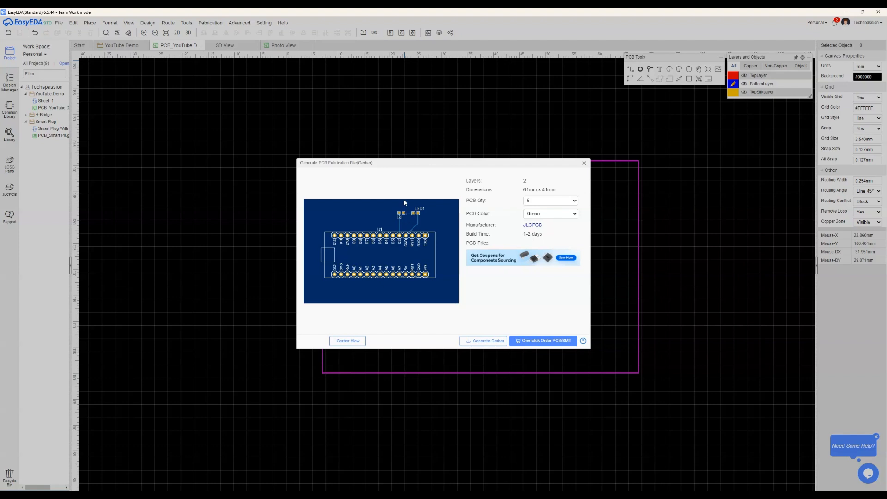
click(537, 344)
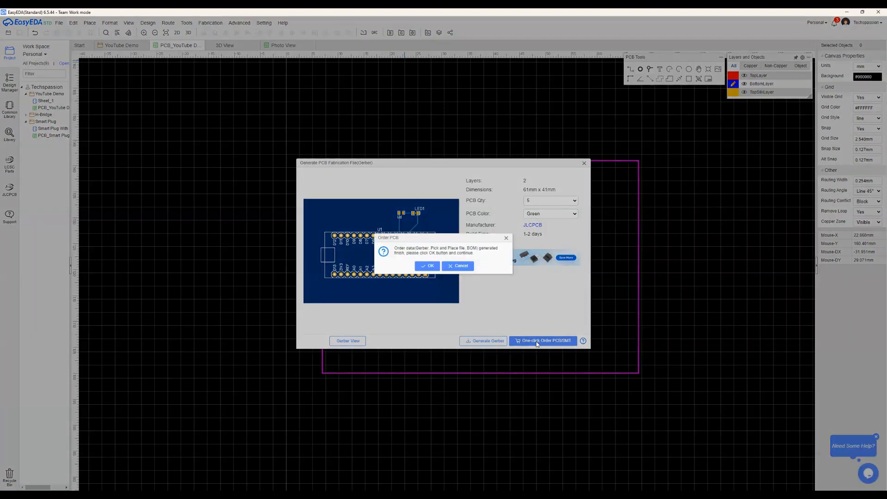
click(428, 265)
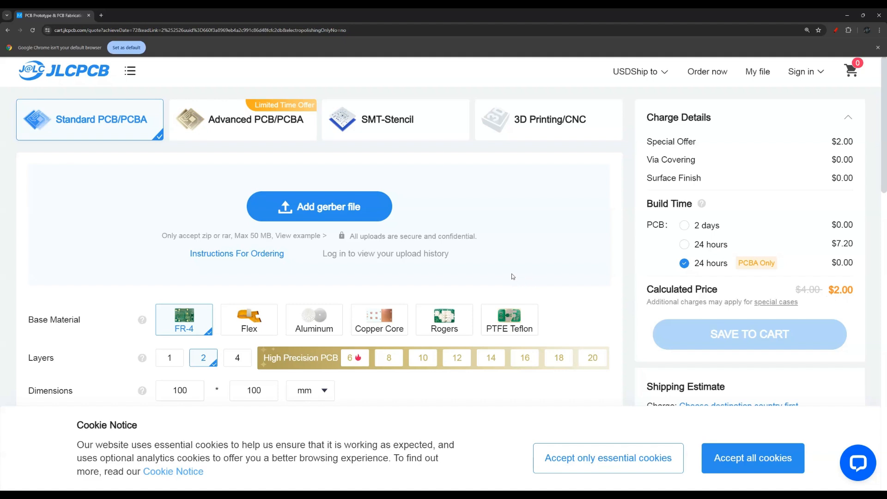
On the JLCPCB order page, try the PCB colours Purple, Red and Yellow, and choose Blue
scroll(416, 243, down, 3)
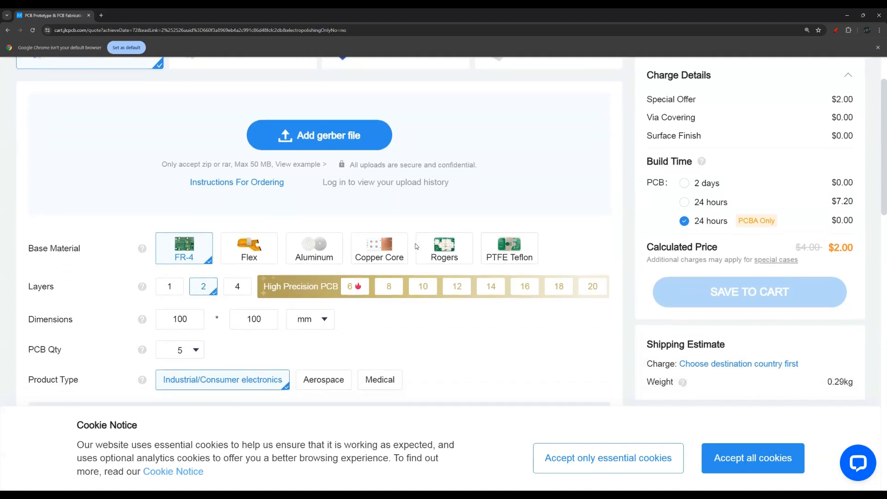
scroll(416, 242, down, 1)
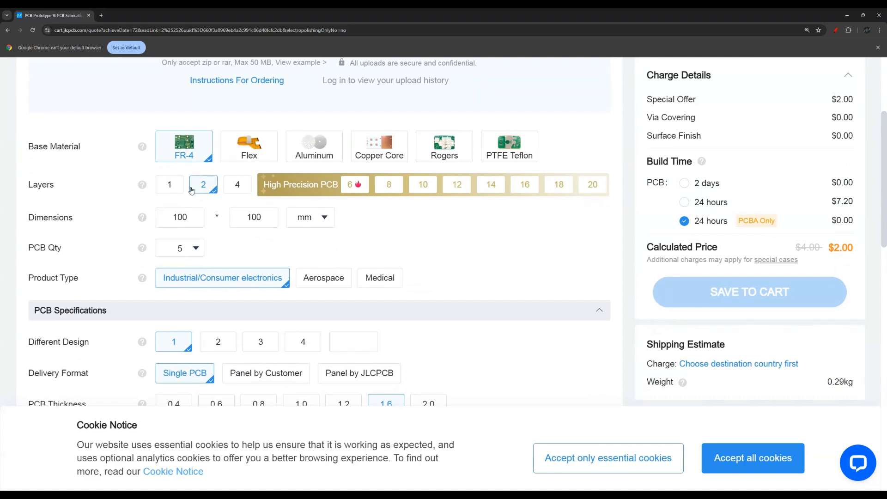
mouse_move(142, 248)
scroll(269, 174, down, 2)
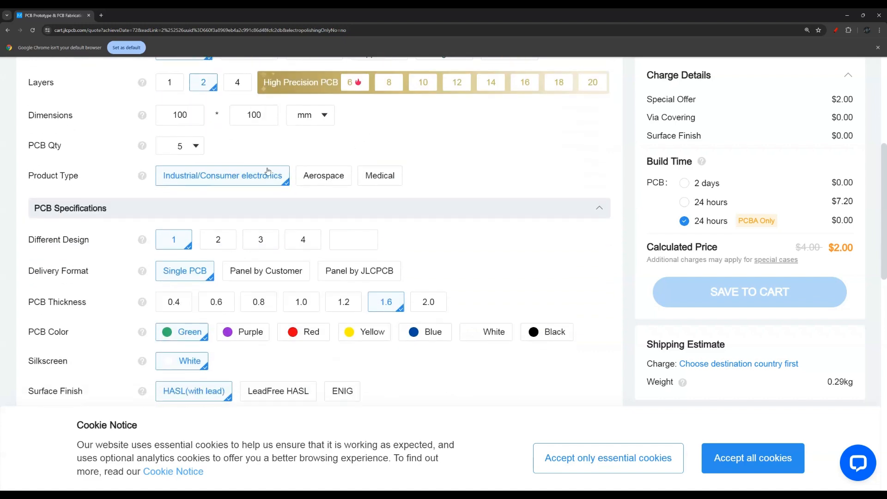
scroll(248, 204, down, 1)
scroll(250, 203, down, 2)
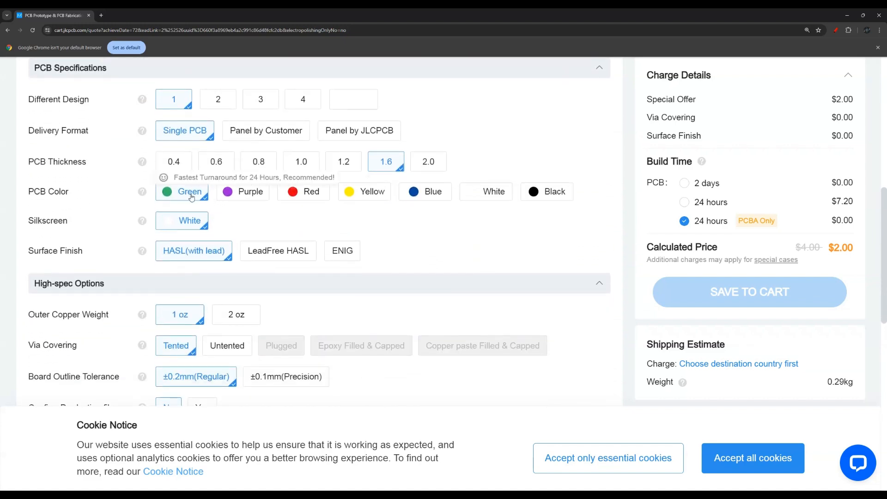
click(253, 194)
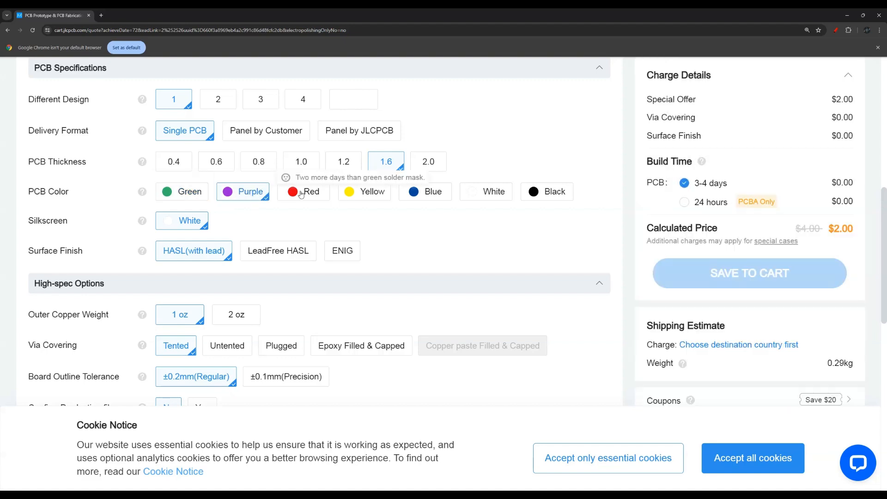
click(307, 192)
click(365, 192)
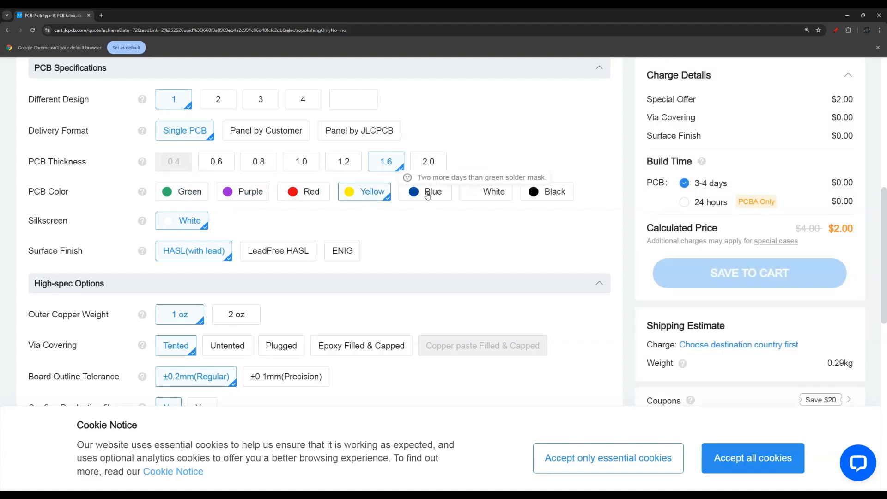
click(432, 198)
Review the remaining order options, from PCB Assembly and Stencil back up to the layers, dimensions and quantity
scroll(383, 212, down, 9)
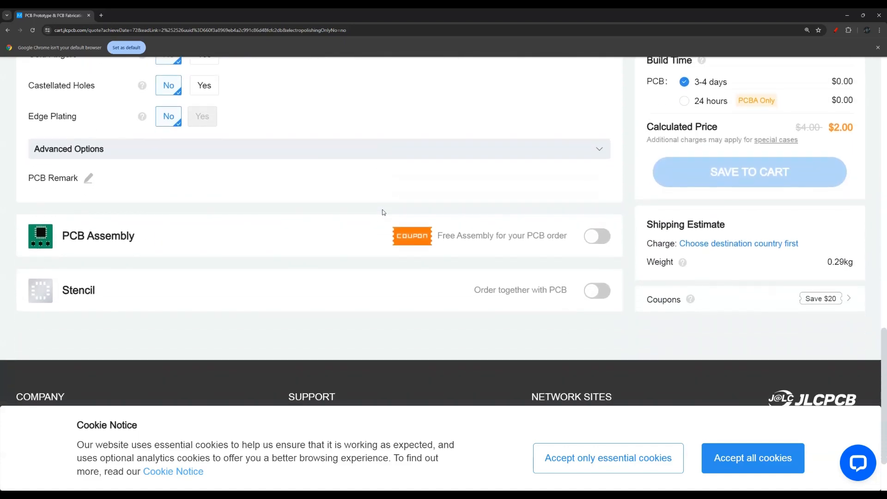
scroll(382, 212, up, 2)
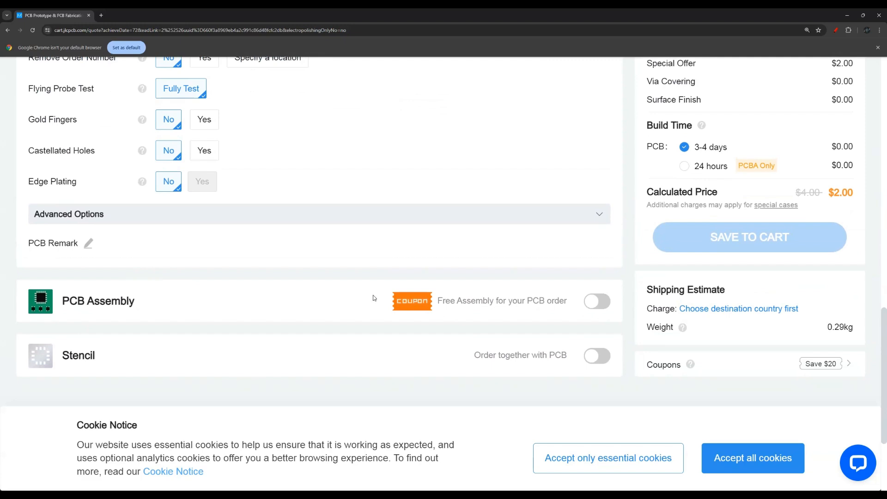
scroll(462, 268, up, 2)
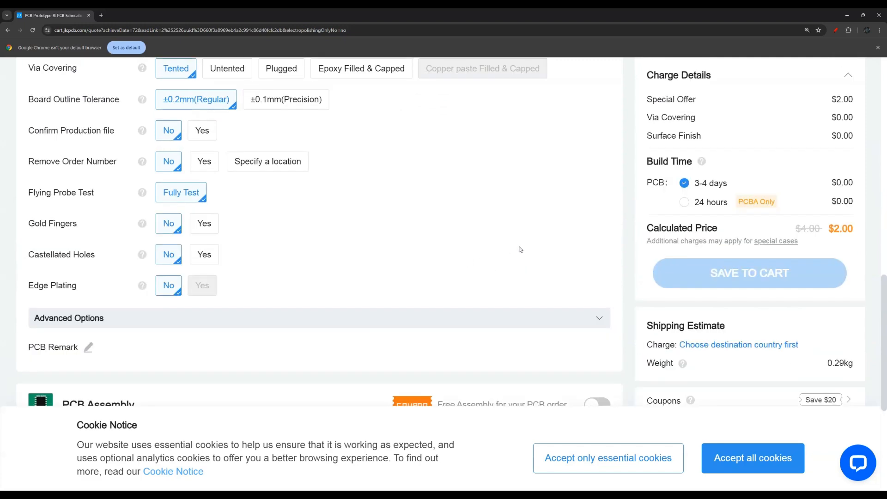
scroll(525, 251, up, 1)
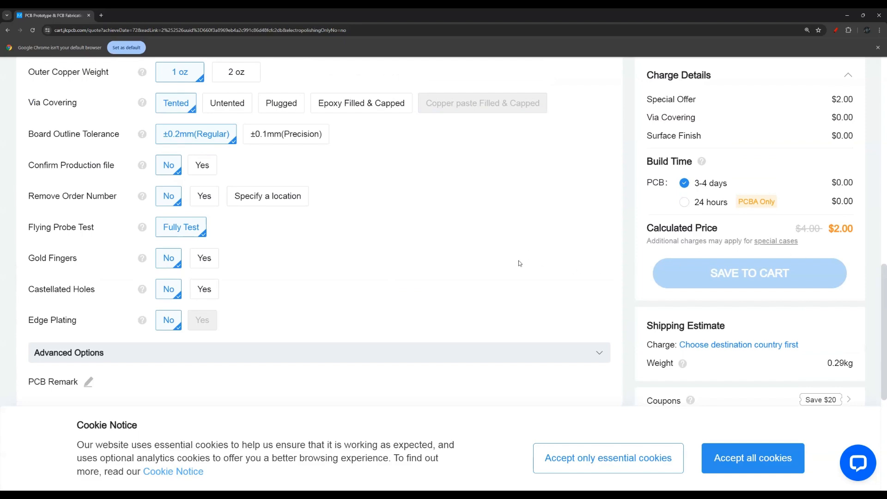
scroll(404, 269, up, 10)
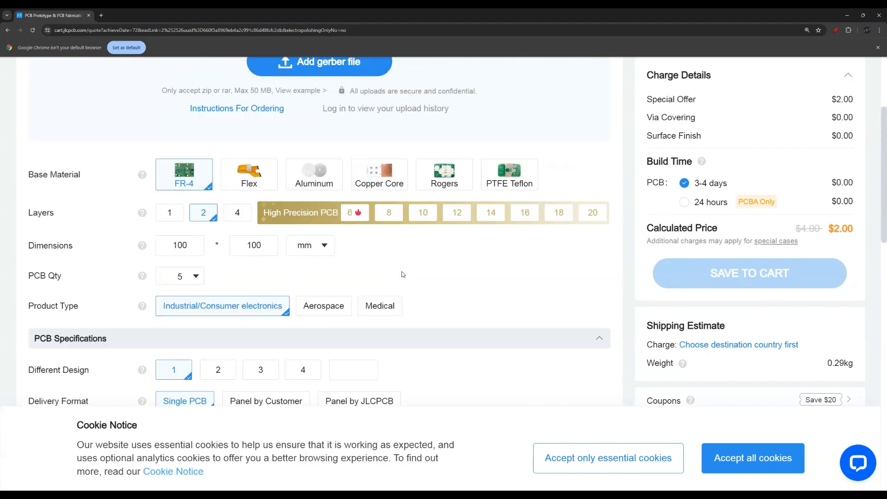